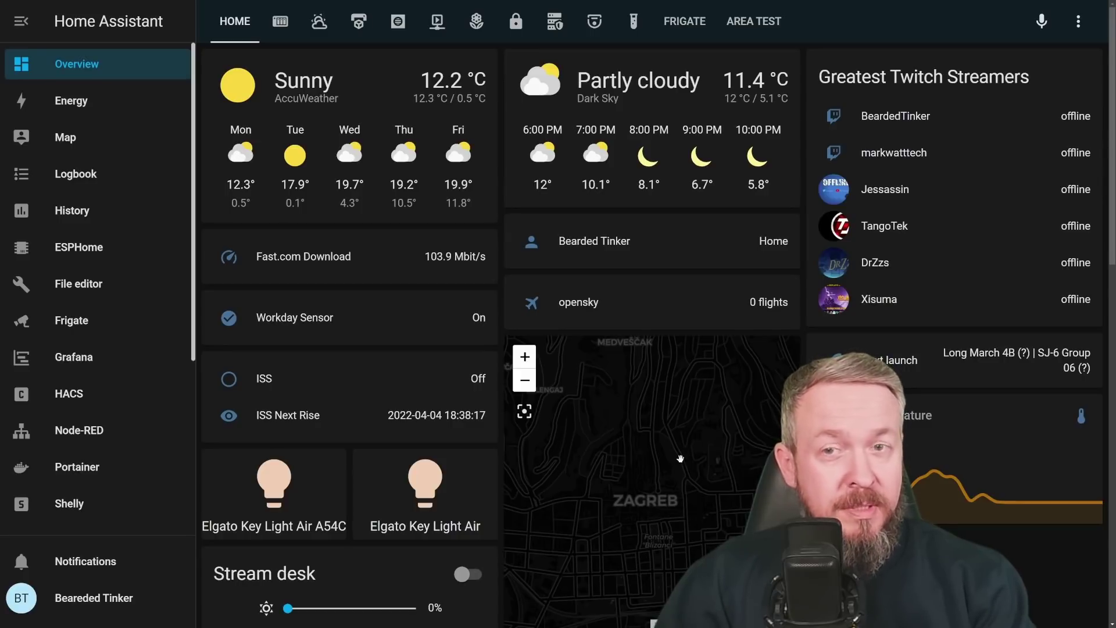
Step: Scroll the sidebar down to bring the Configuration entry into view
scroll(36, 356, "down", 5)
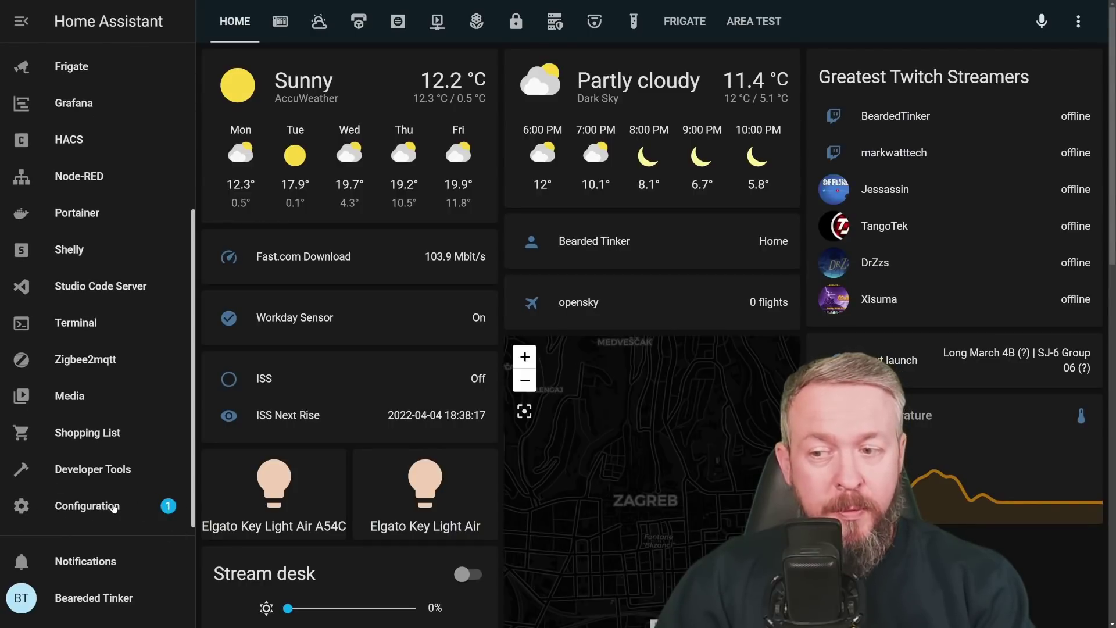
Step: Open Configuration and view the Home Assistant Core 2022.4.0b4 update details
left_click(114, 508)
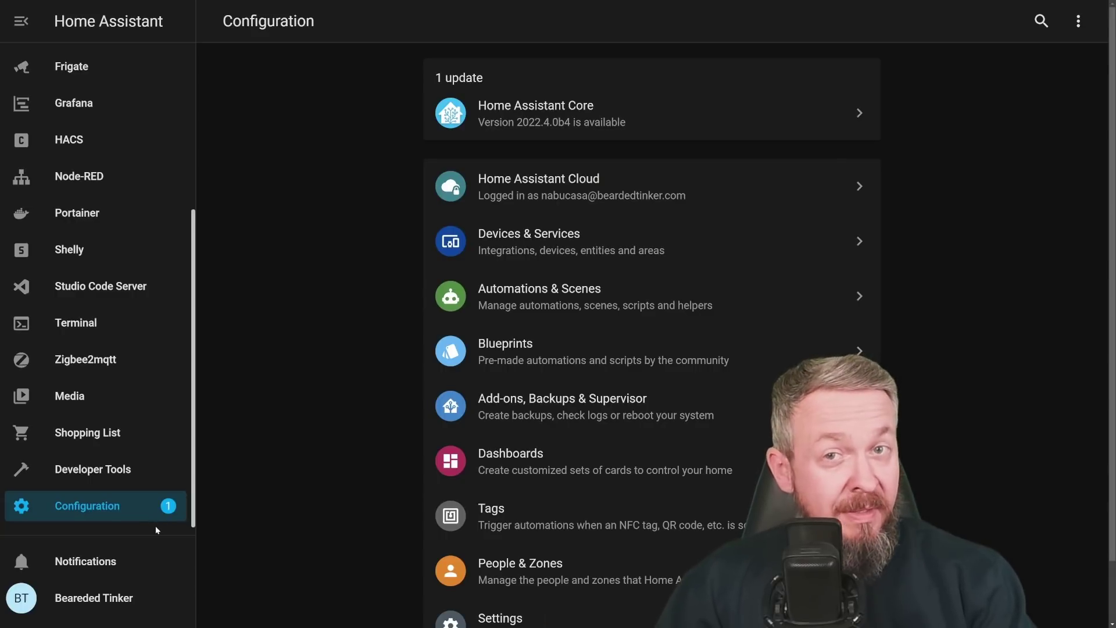
left_click(632, 117)
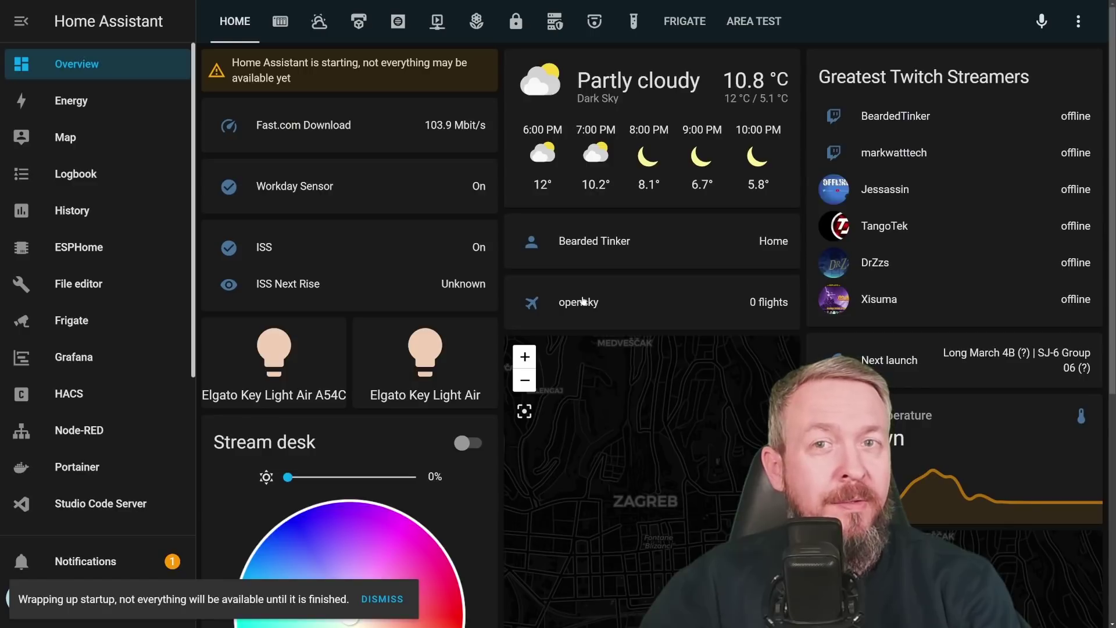
Step: Go to Devices & Services entities and search for 'twi'
scroll(70, 517, "down", 3)
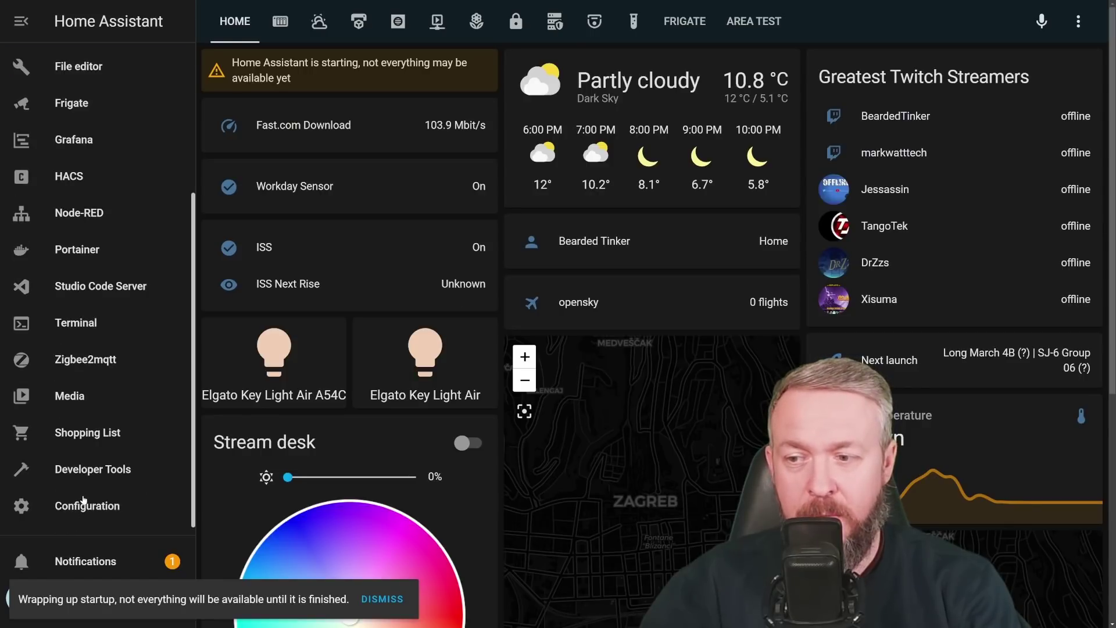
left_click(82, 504)
left_click(536, 151)
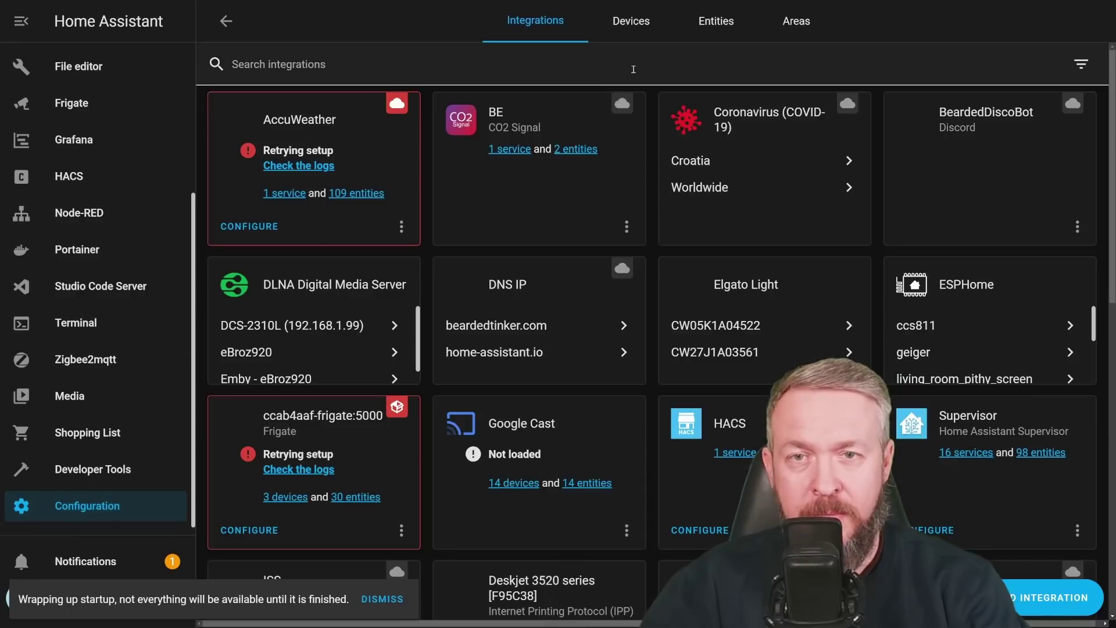
left_click(715, 20)
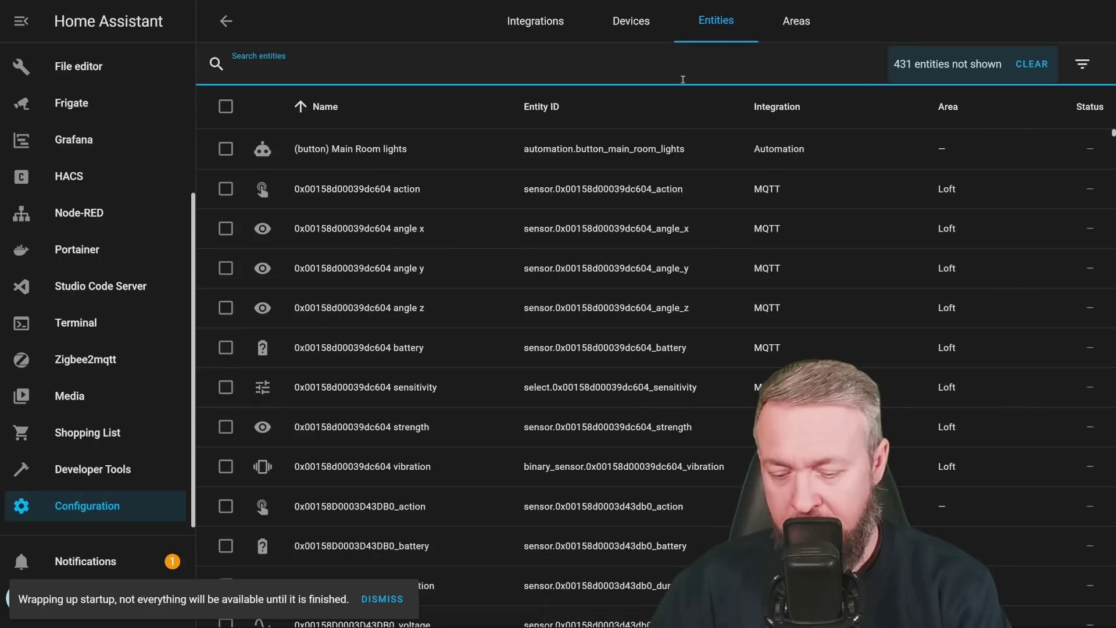
left_click(682, 79)
type("twi")
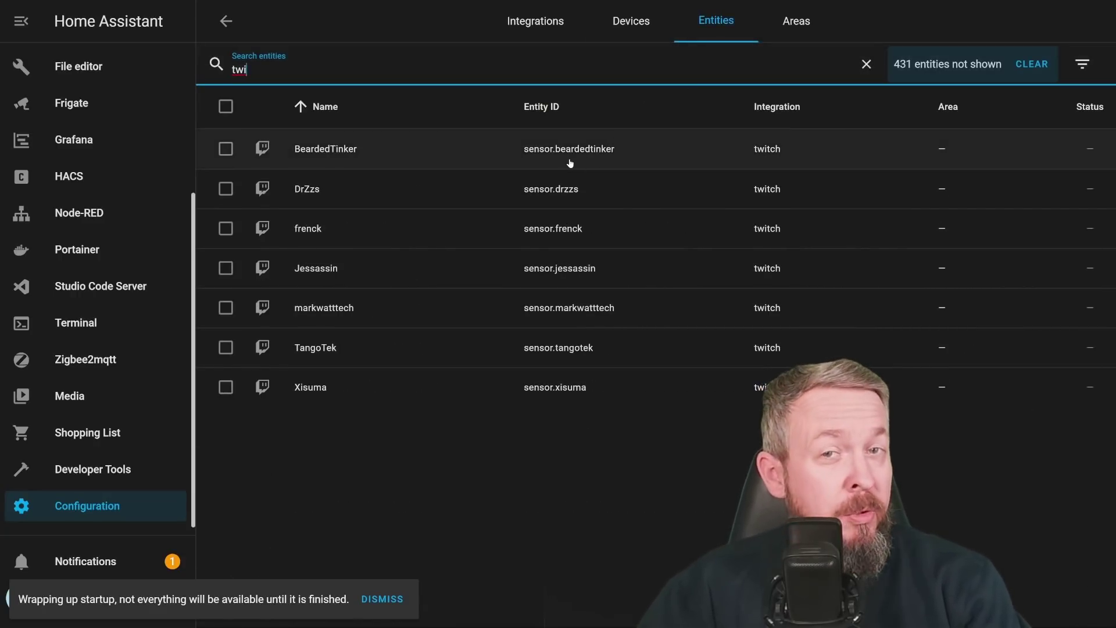
Step: Set the Xisuma sensor's status to Hidden in its advanced settings
left_click(318, 389)
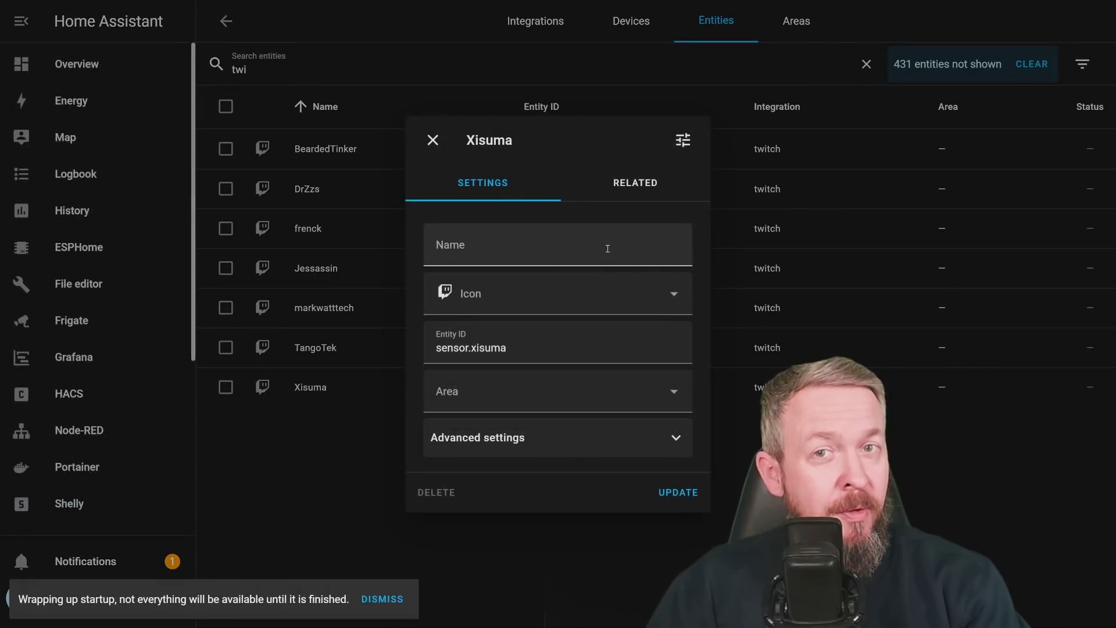
left_click(630, 441)
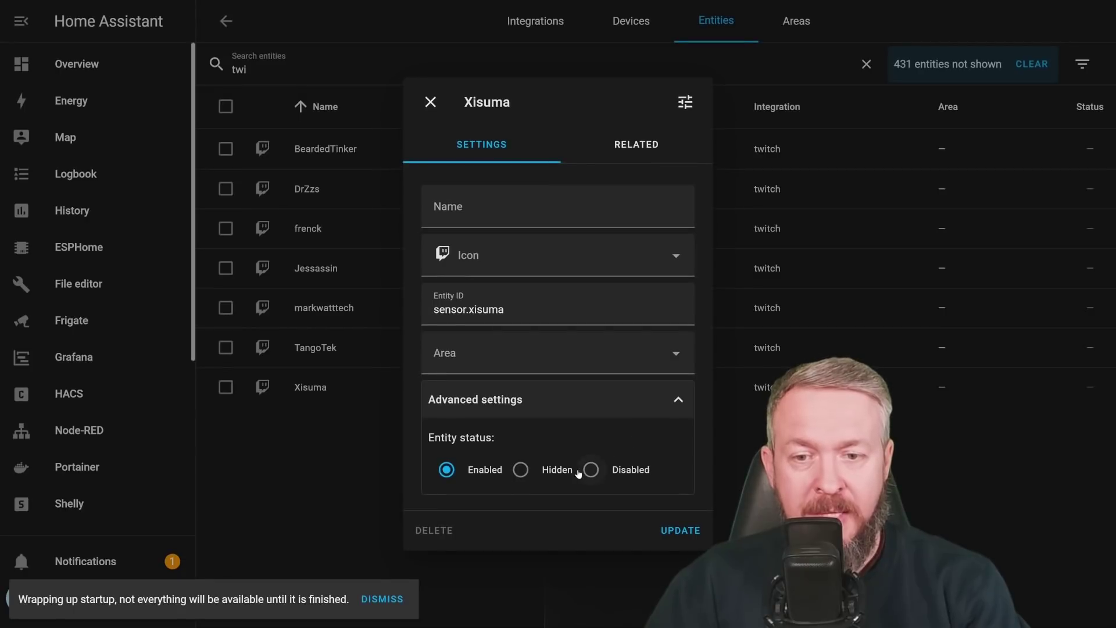
left_click(551, 471)
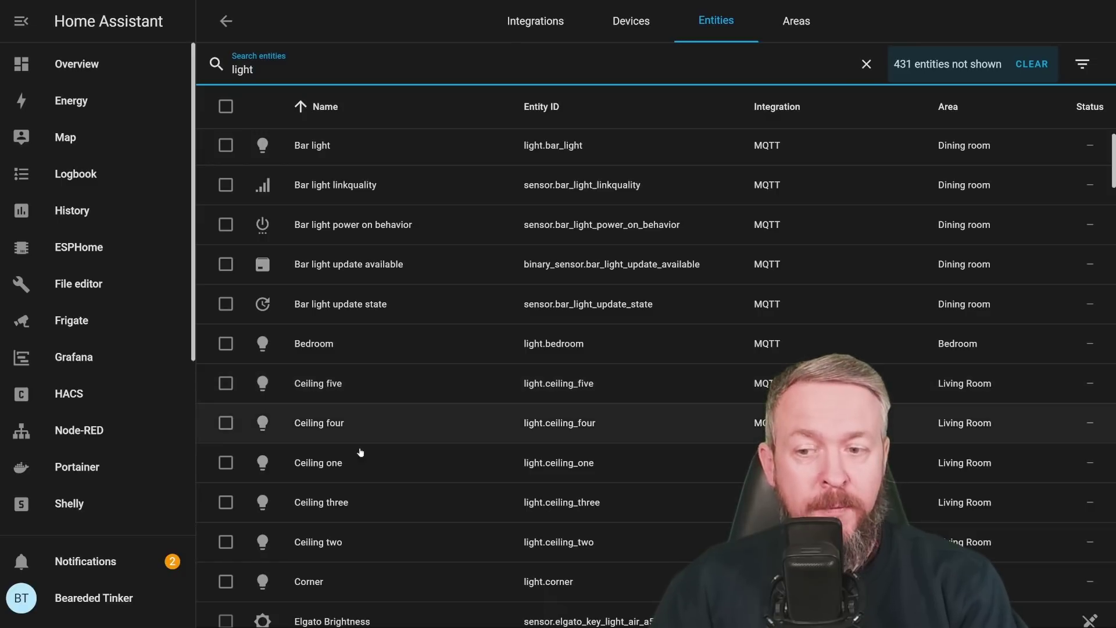
Step: Set the Ceiling five light's status to Hidden and close its settings
left_click(351, 383)
left_click(471, 412)
left_click(516, 355)
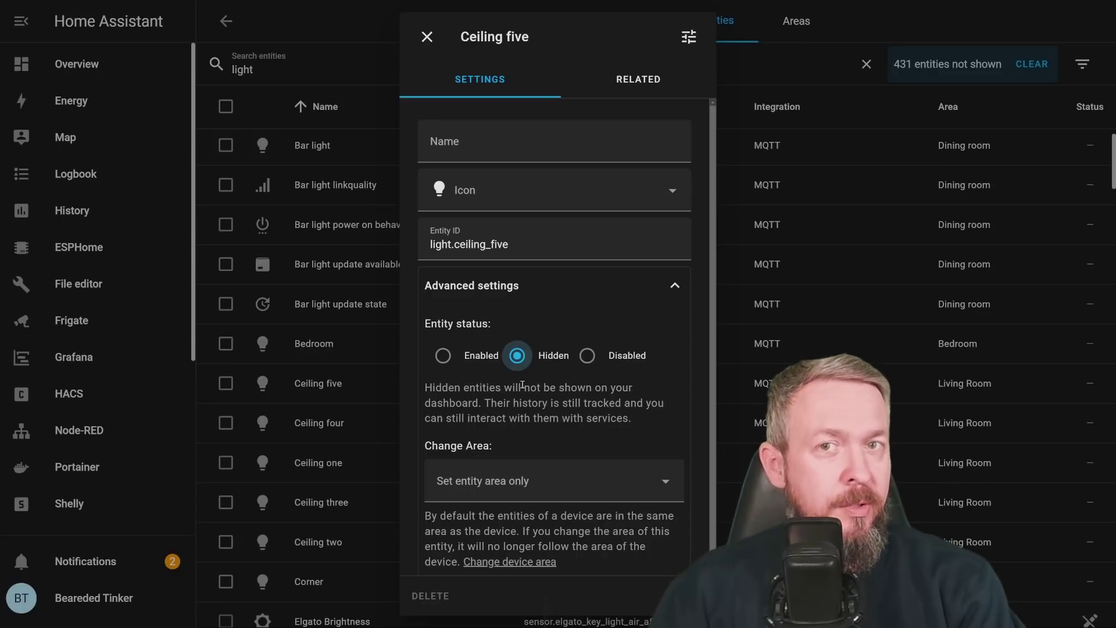
key("Escape")
scroll(105, 349, "down", 5)
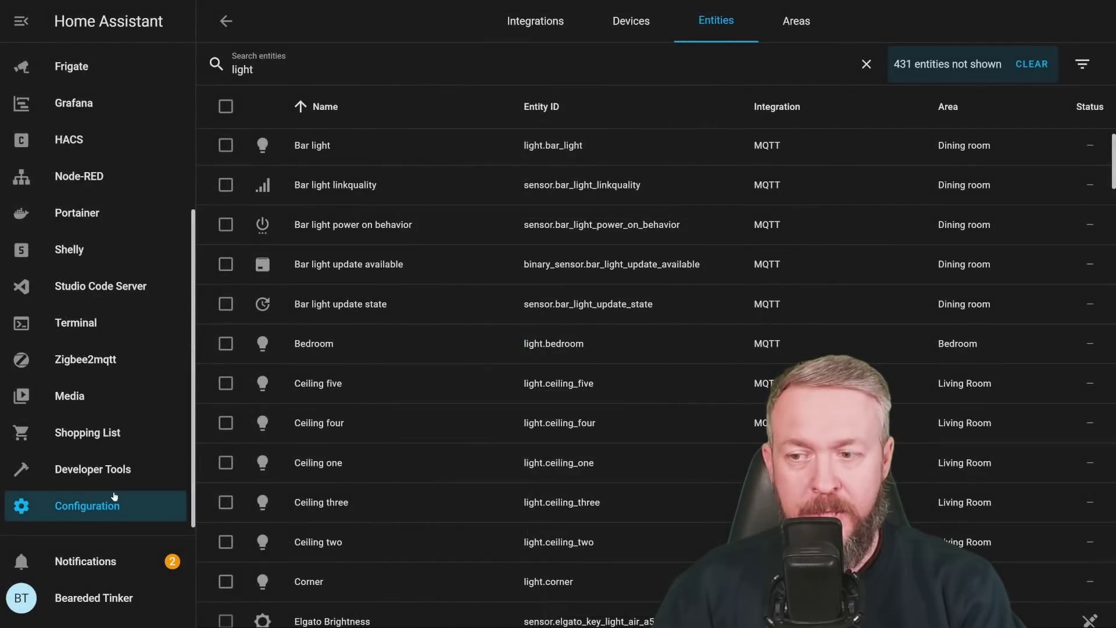
Step: Add a new helper from Automations & Scenes' Helpers tab and choose Group
left_click(116, 509)
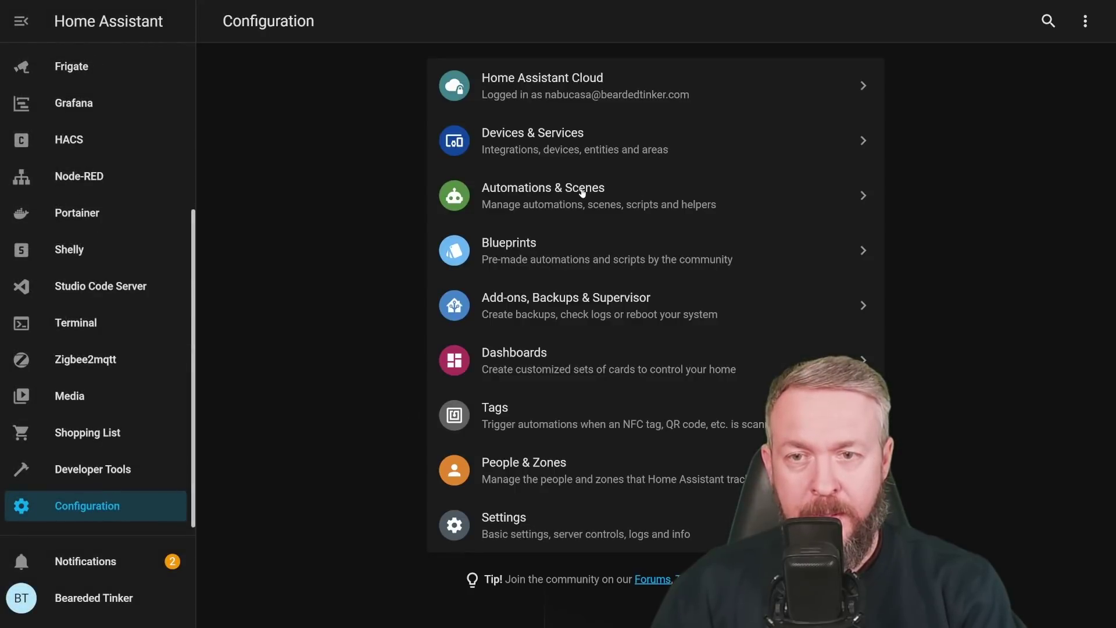
left_click(582, 191)
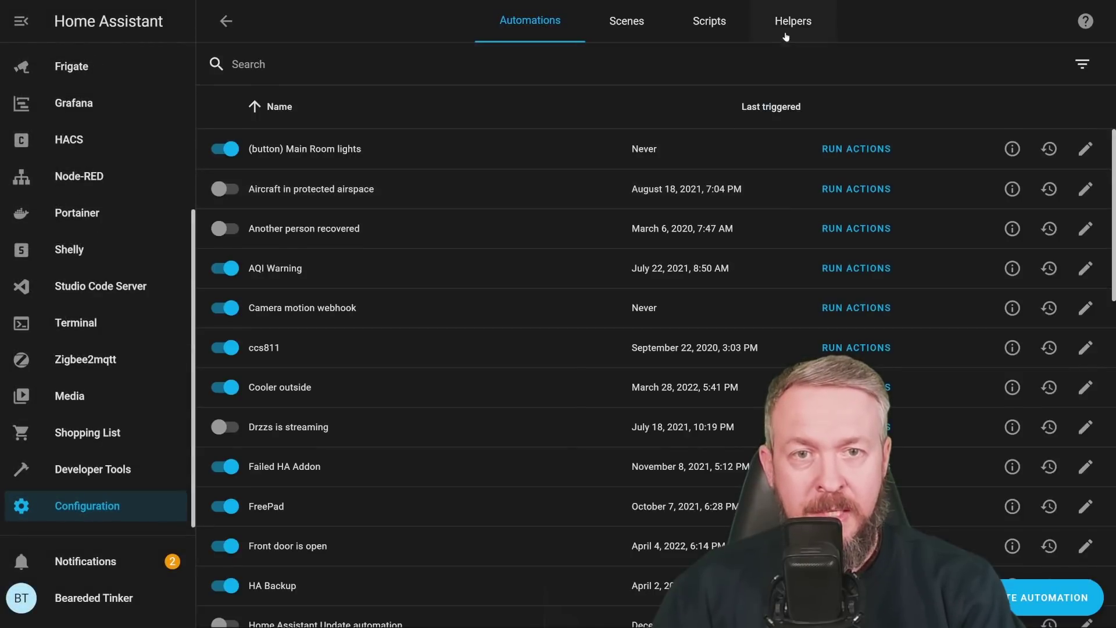
left_click(785, 29)
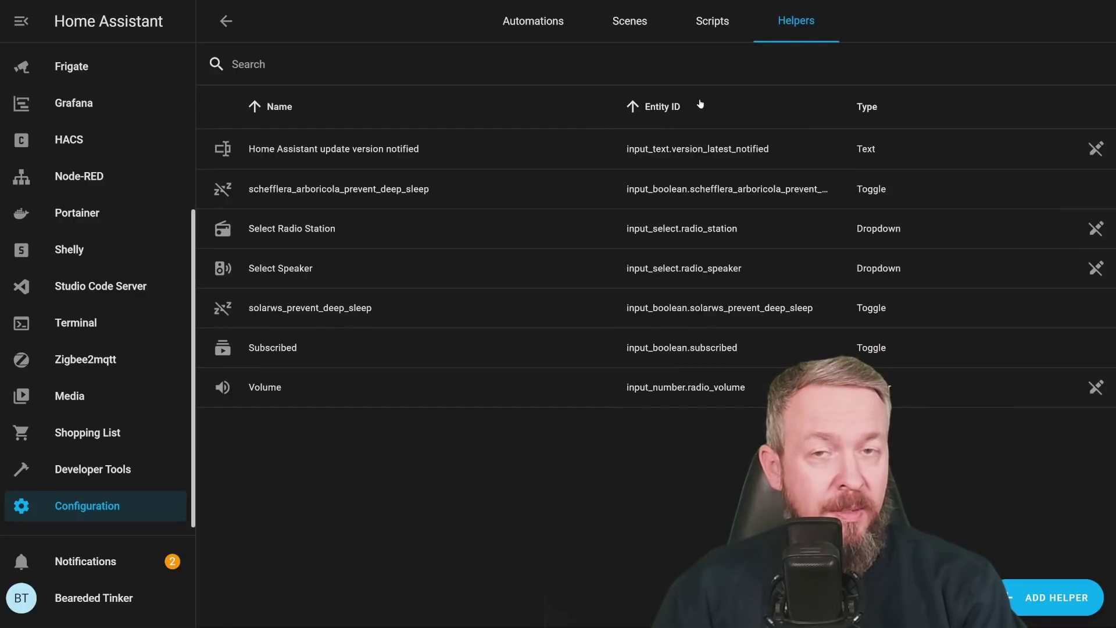
left_click(1058, 596)
scroll(562, 184, "down", 3)
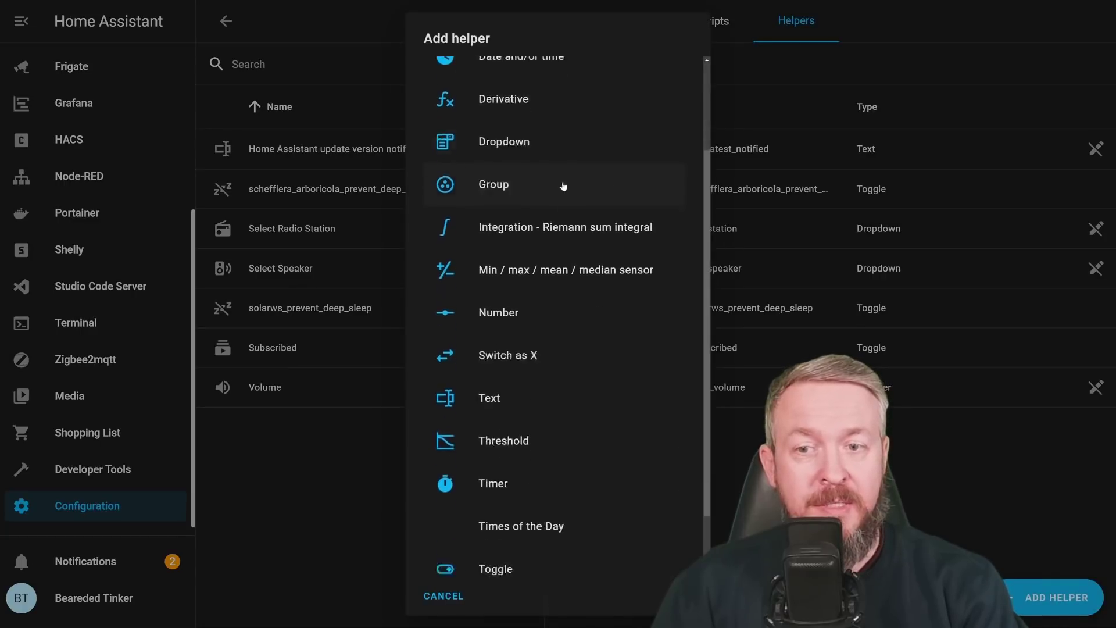
scroll(553, 453, "up", 3)
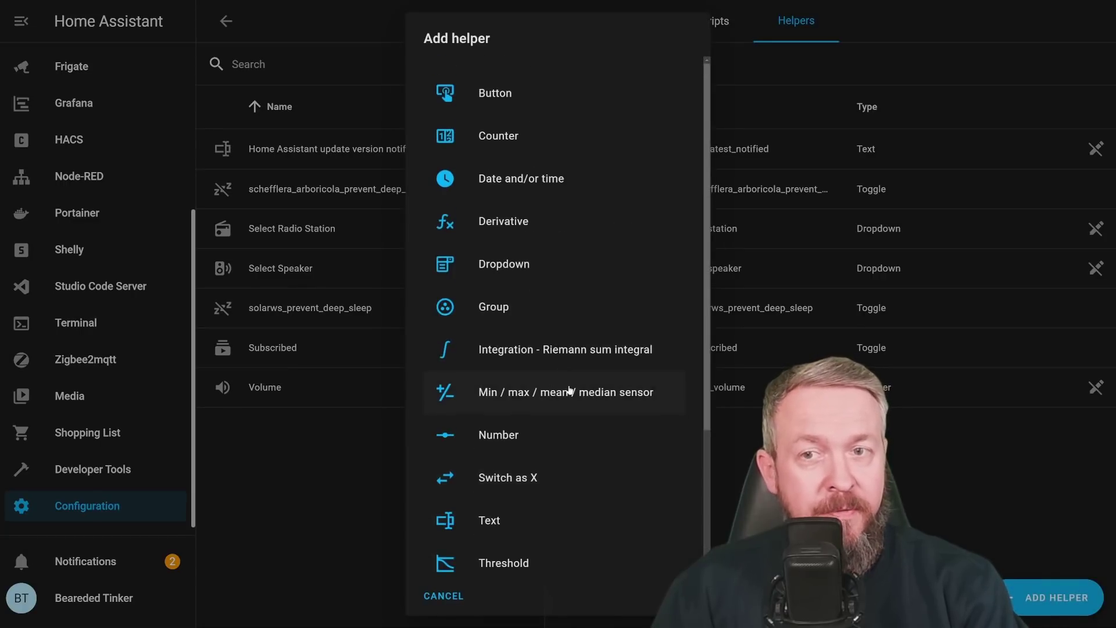
left_click(482, 308)
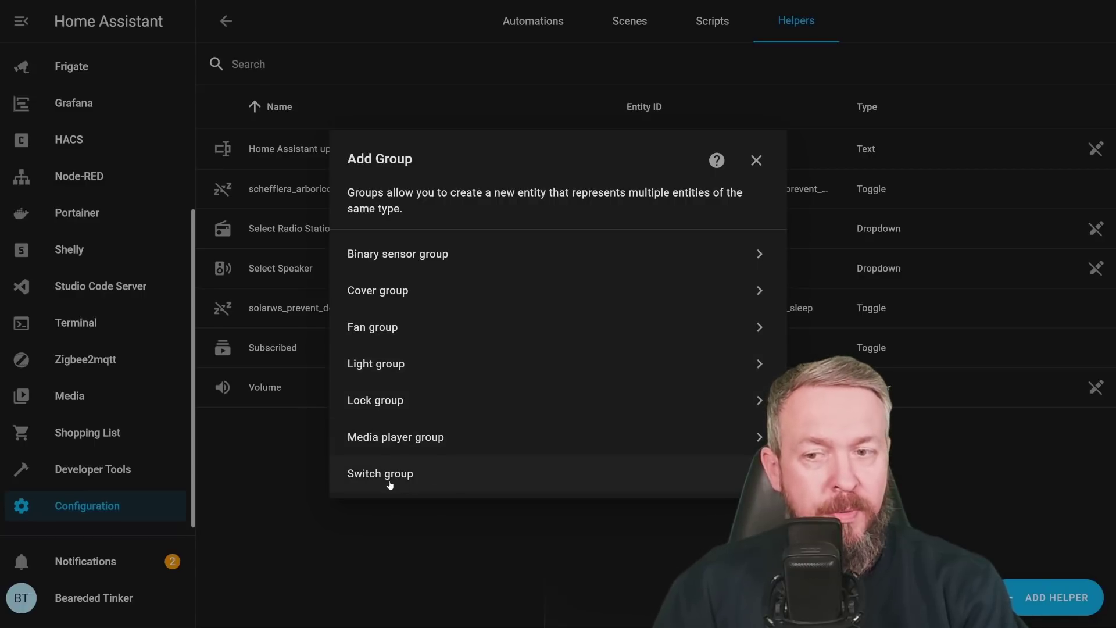
Step: Create the 'Ceilling' light group with Ceiling one to five as members, hiding members
left_click(372, 364)
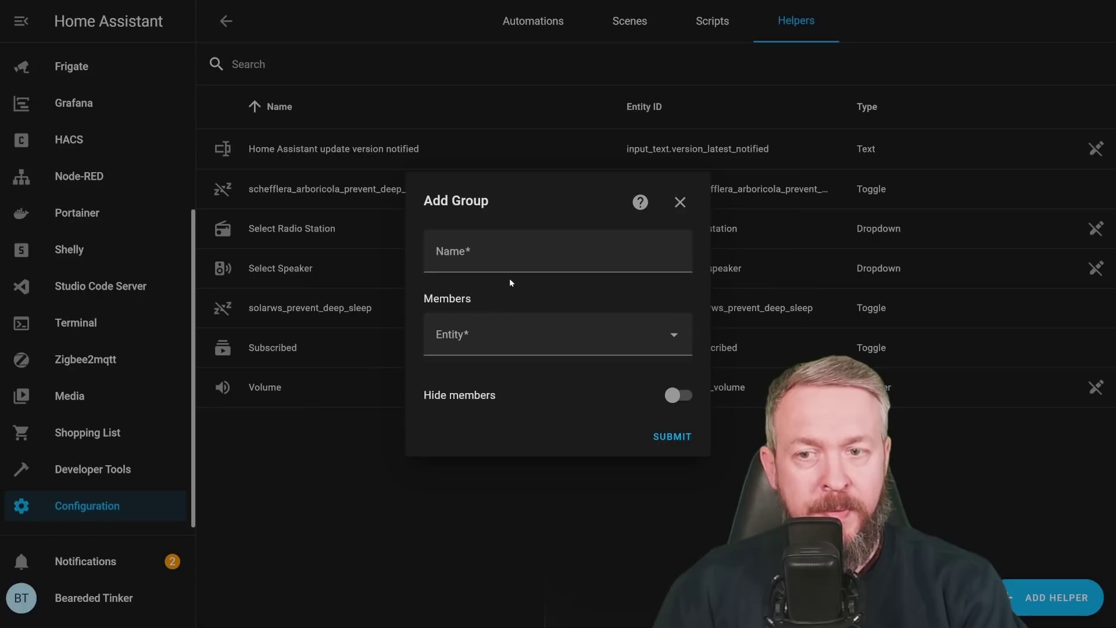
left_click(521, 258)
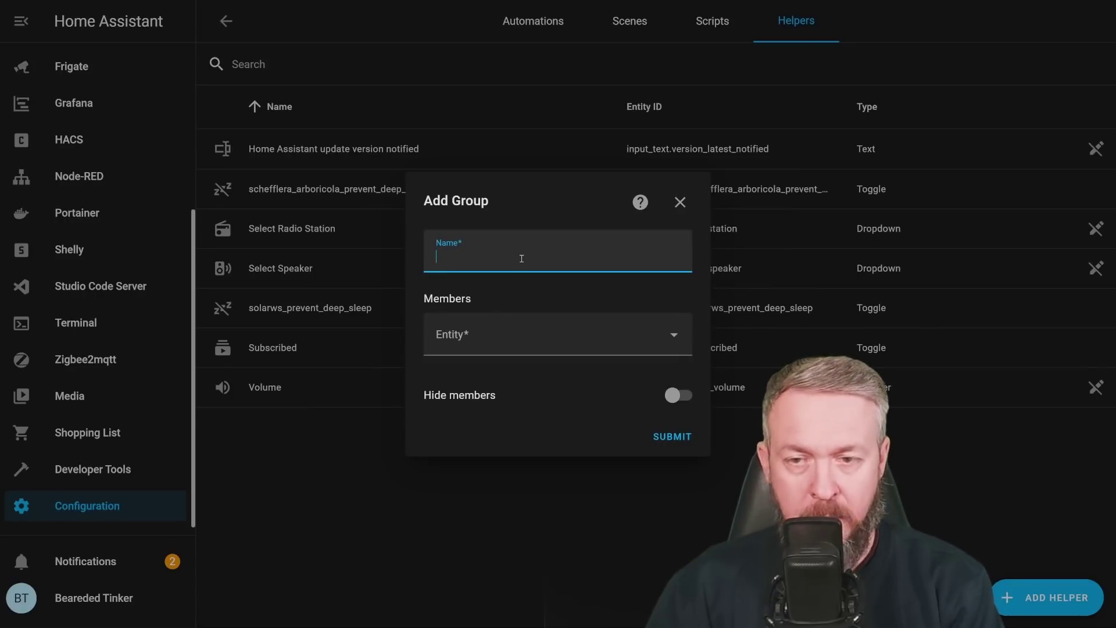
type("Ceiling")
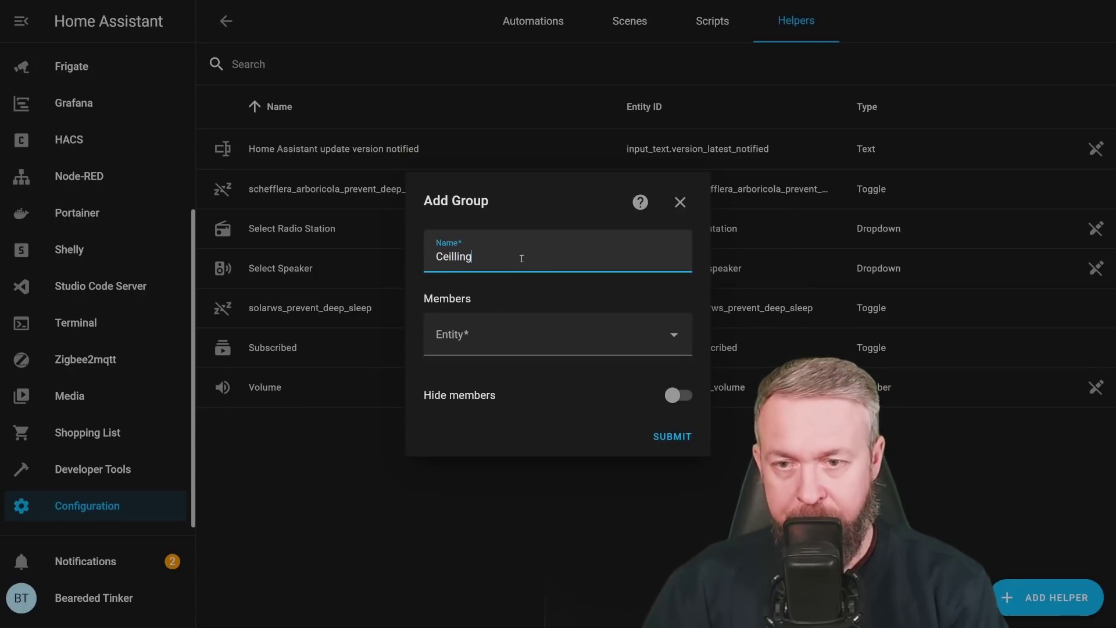
left_click(494, 339)
type("cei")
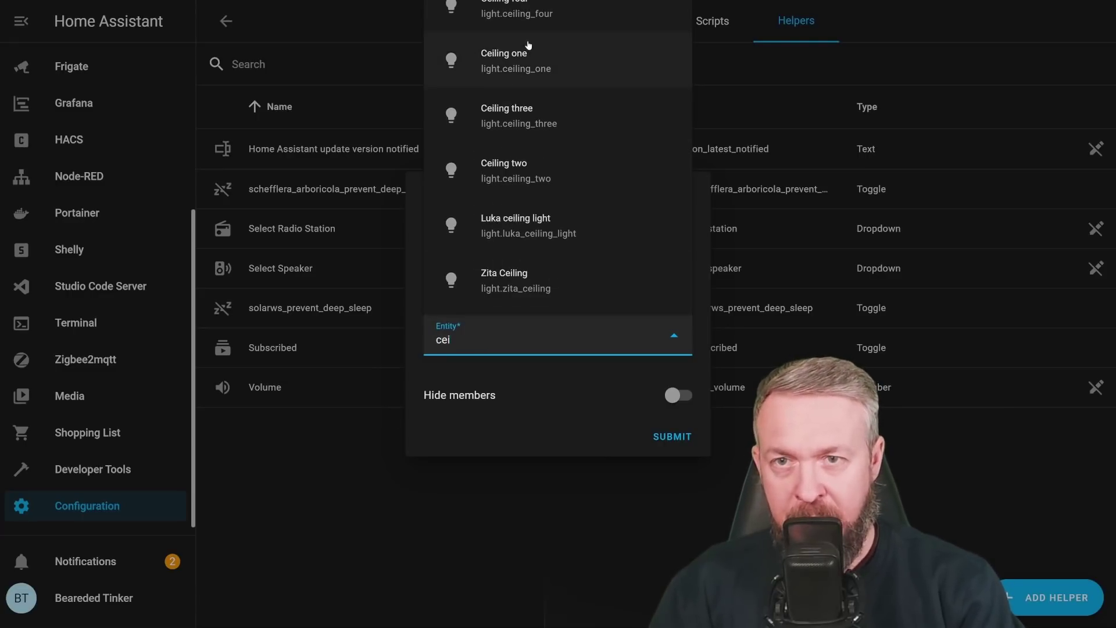
left_click(521, 64)
type("cei")
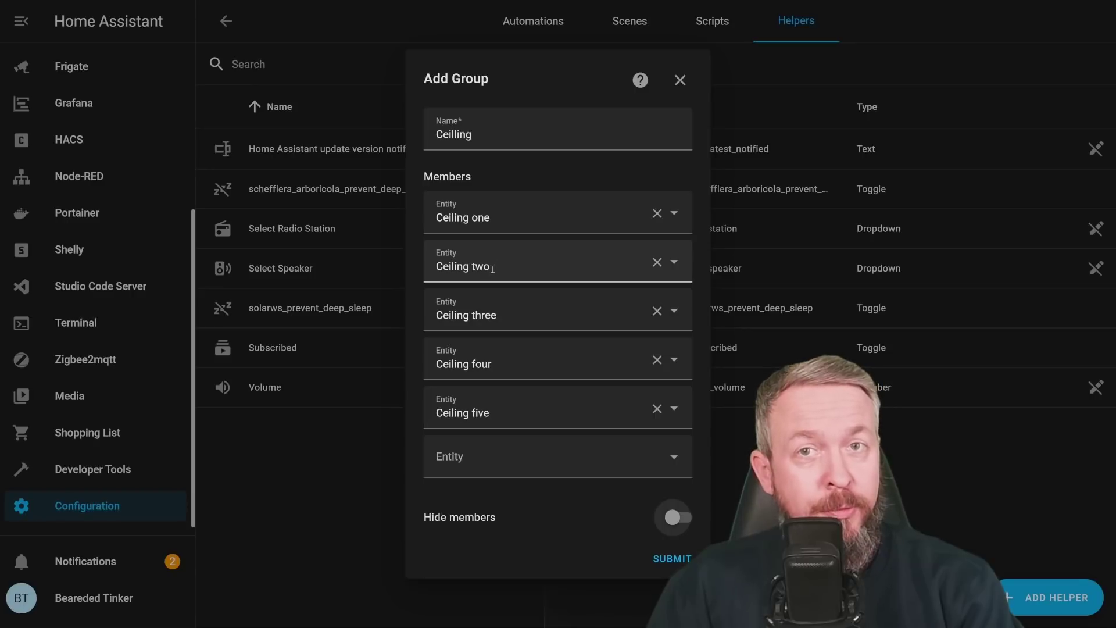
left_click(668, 519)
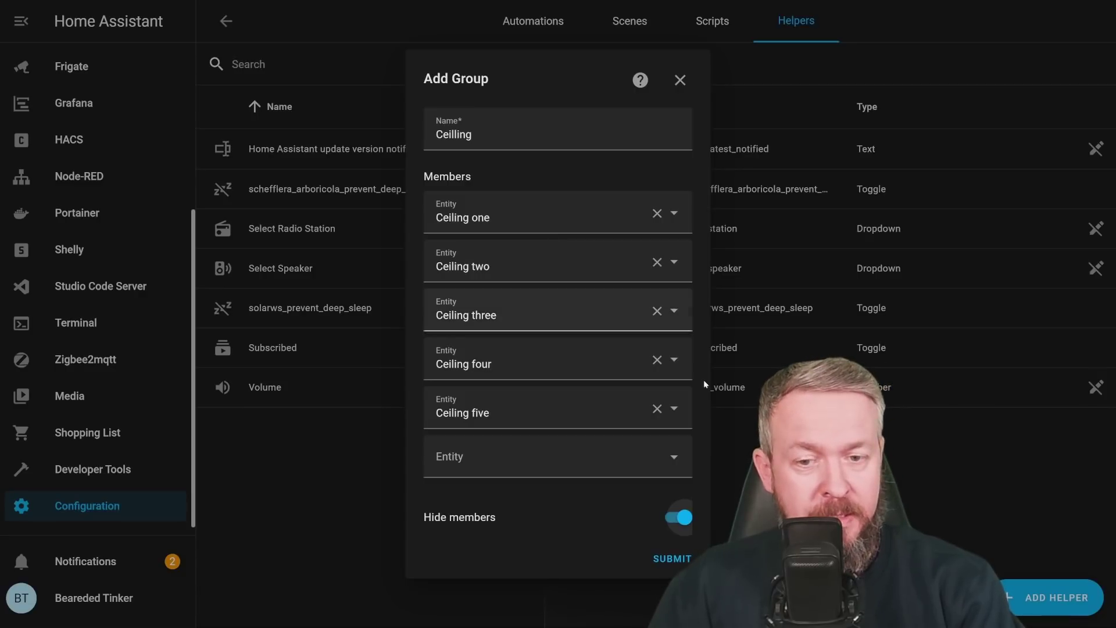
left_click(656, 561)
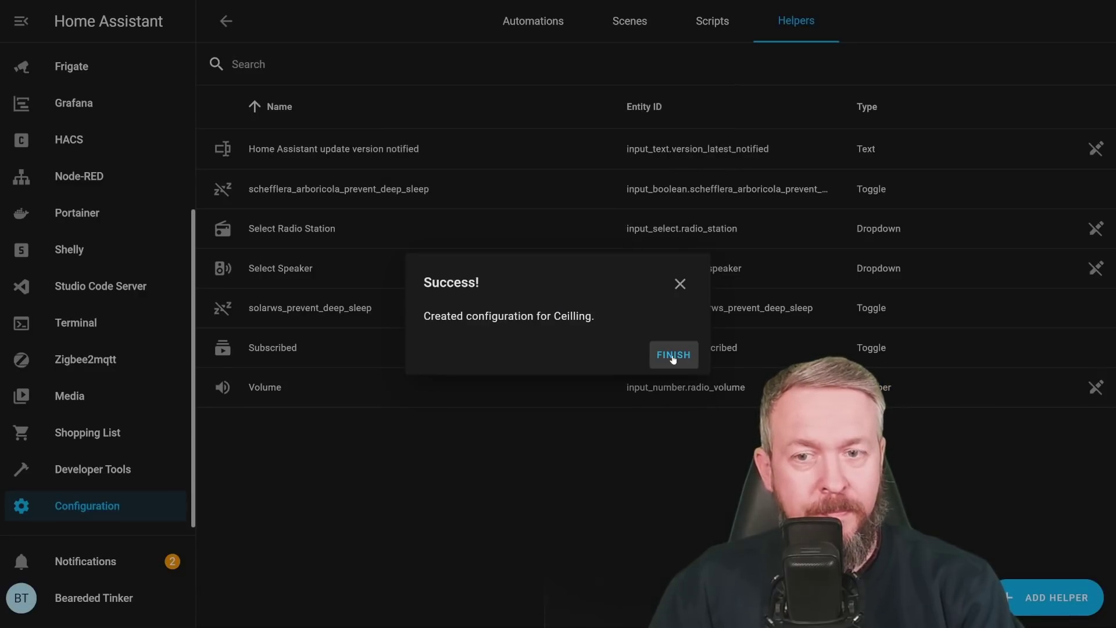
Step: Set the Ceilling group's area to Dining room and save
left_click(672, 354)
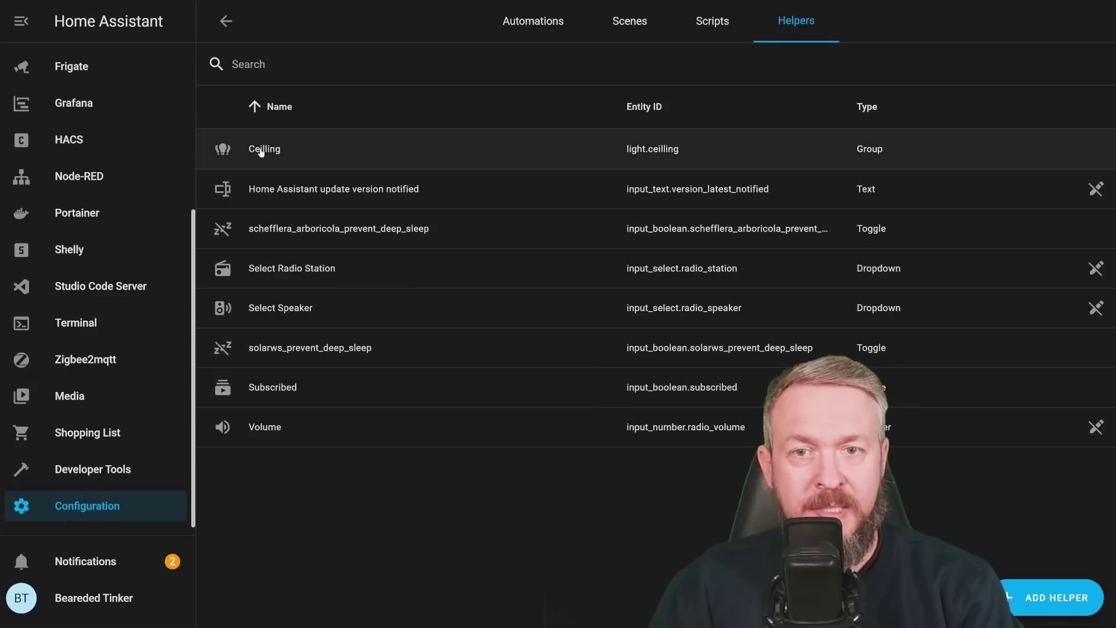
left_click(251, 150)
left_click(548, 374)
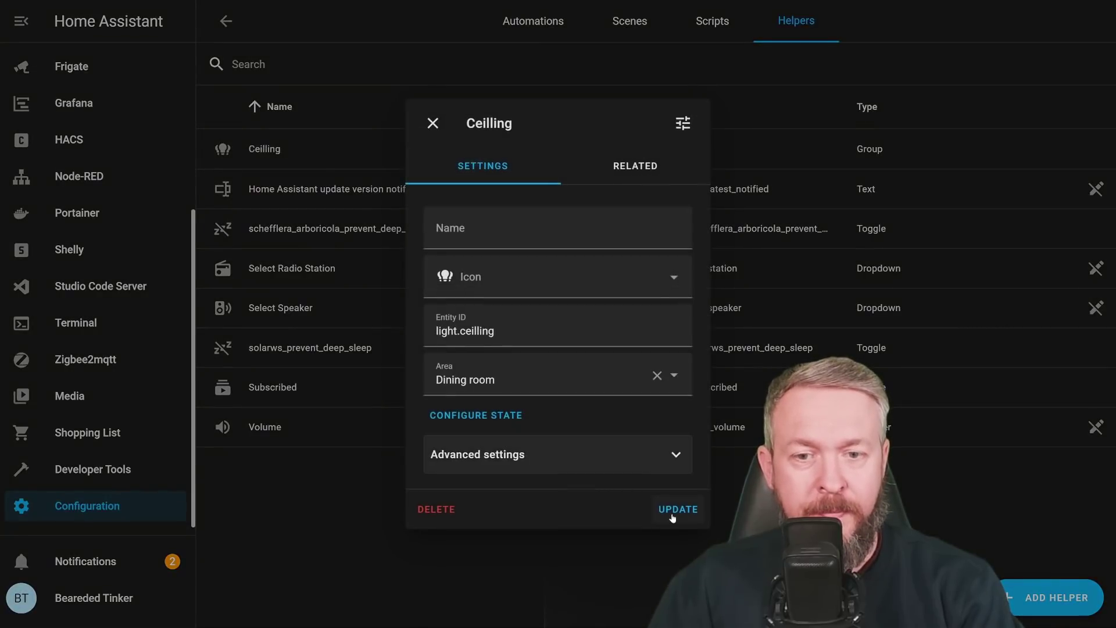
left_click(672, 511)
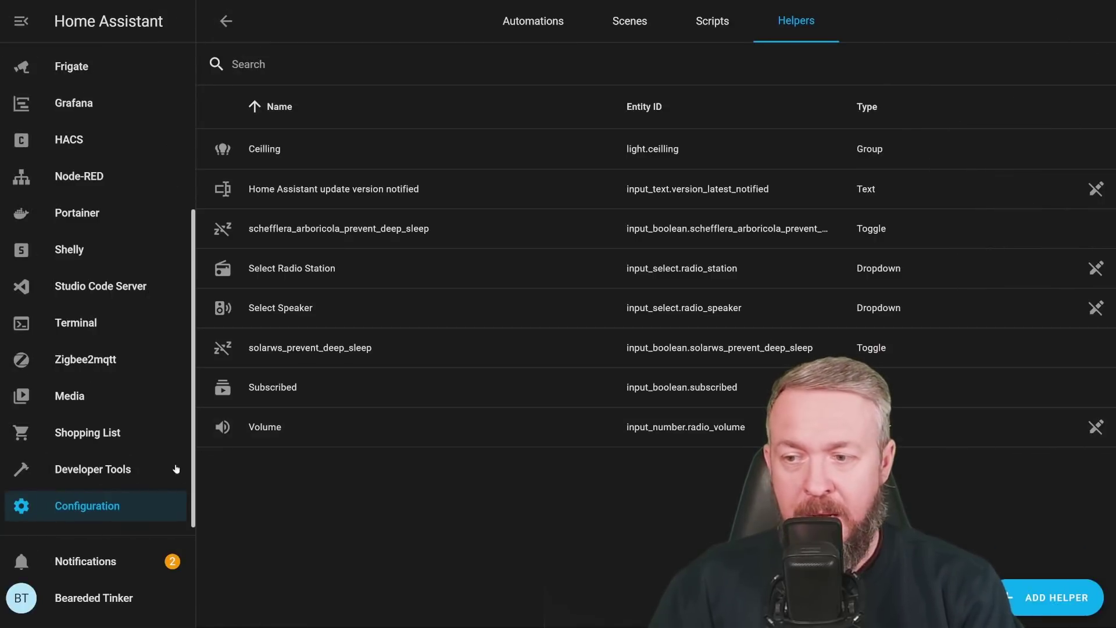
Step: Open the Entities list and search for 'pia'
left_click(147, 508)
left_click(583, 152)
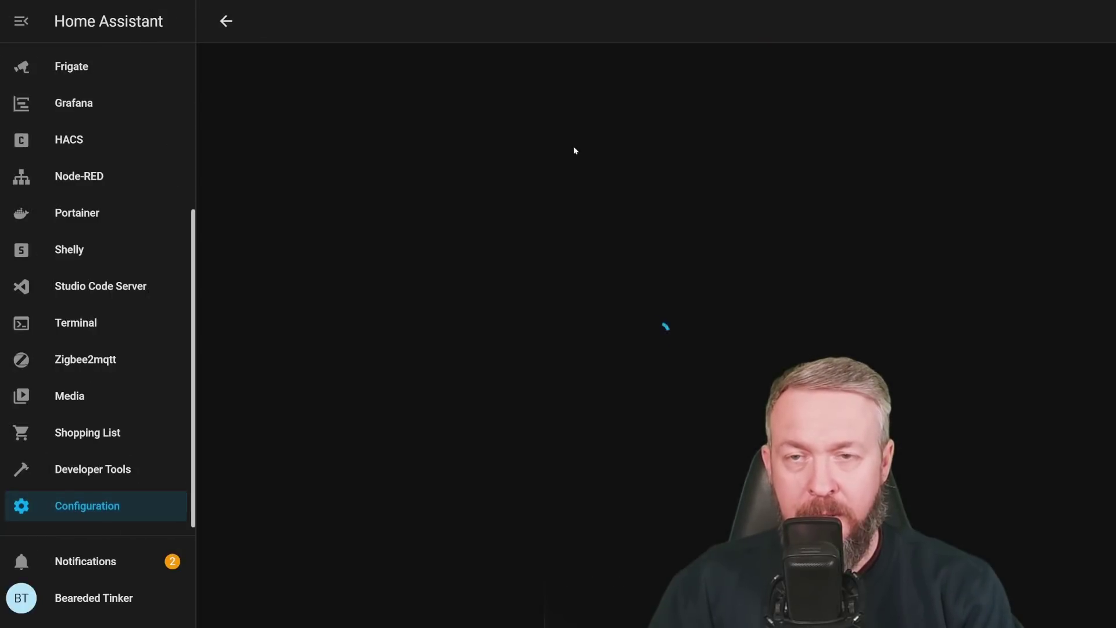
left_click(693, 24)
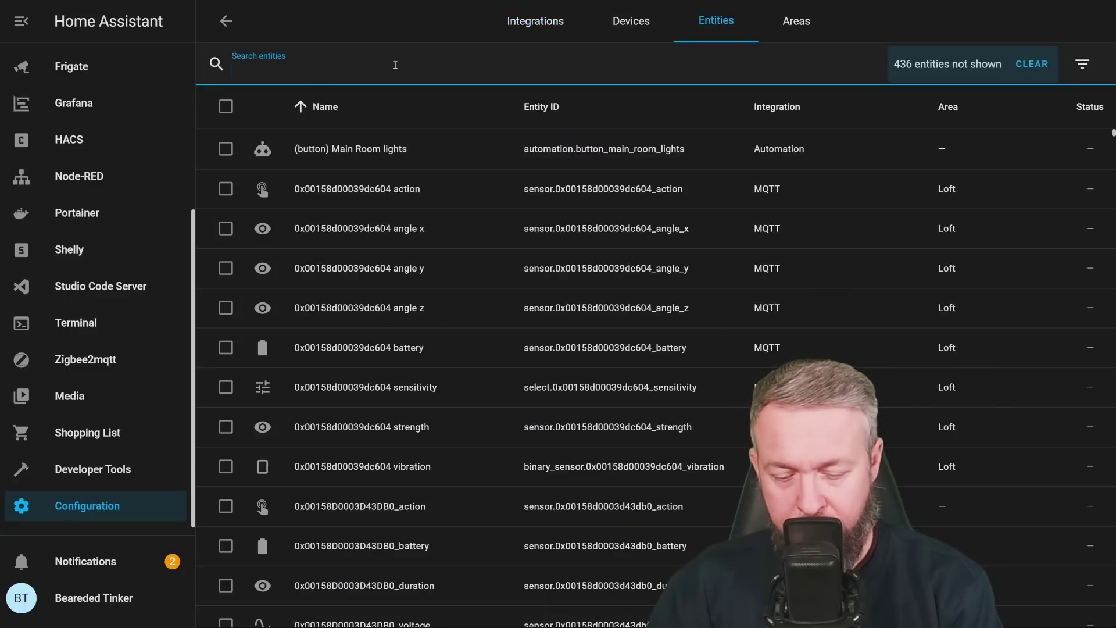
type("pio")
key("BackSpace")
type("a")
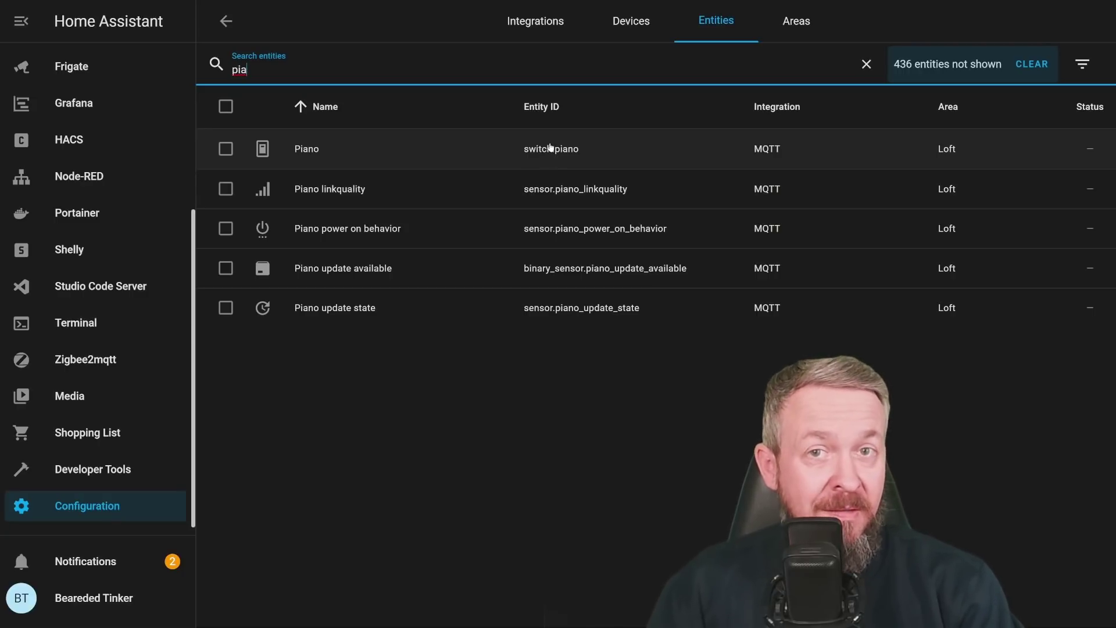
Step: Set the Piano switch to show as Light and confirm the conversion
left_click(302, 153)
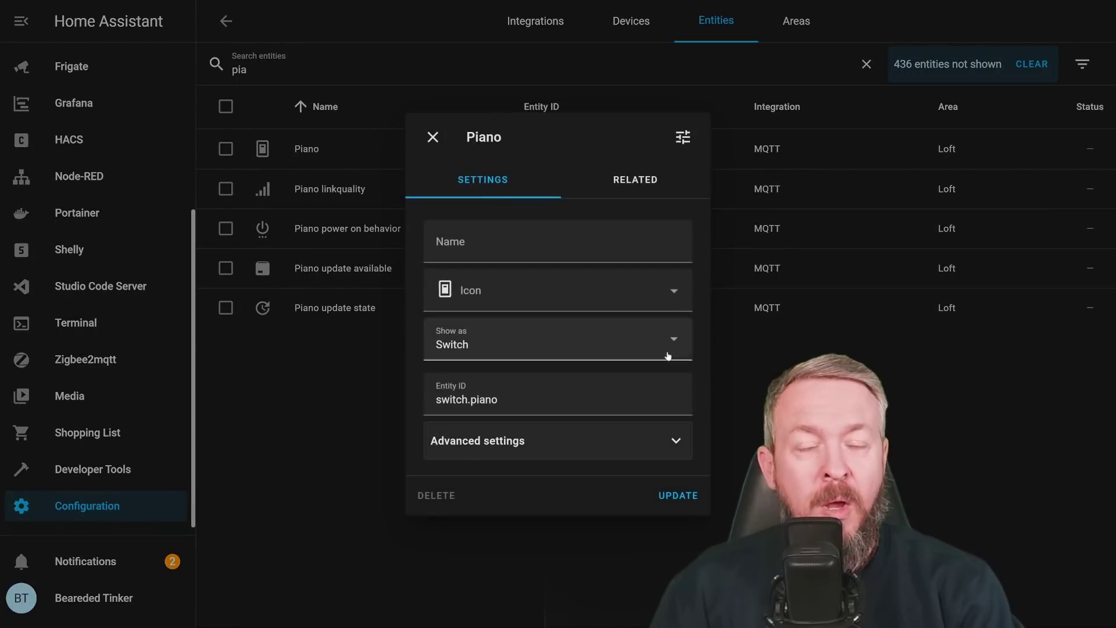
left_click(451, 347)
left_click(448, 422)
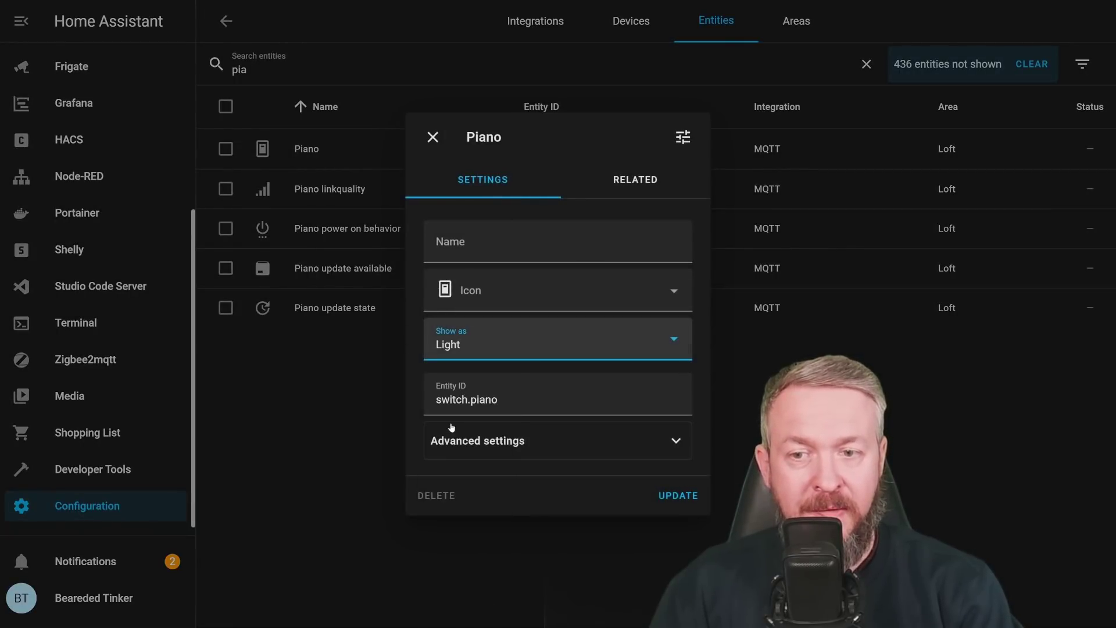
left_click(666, 498)
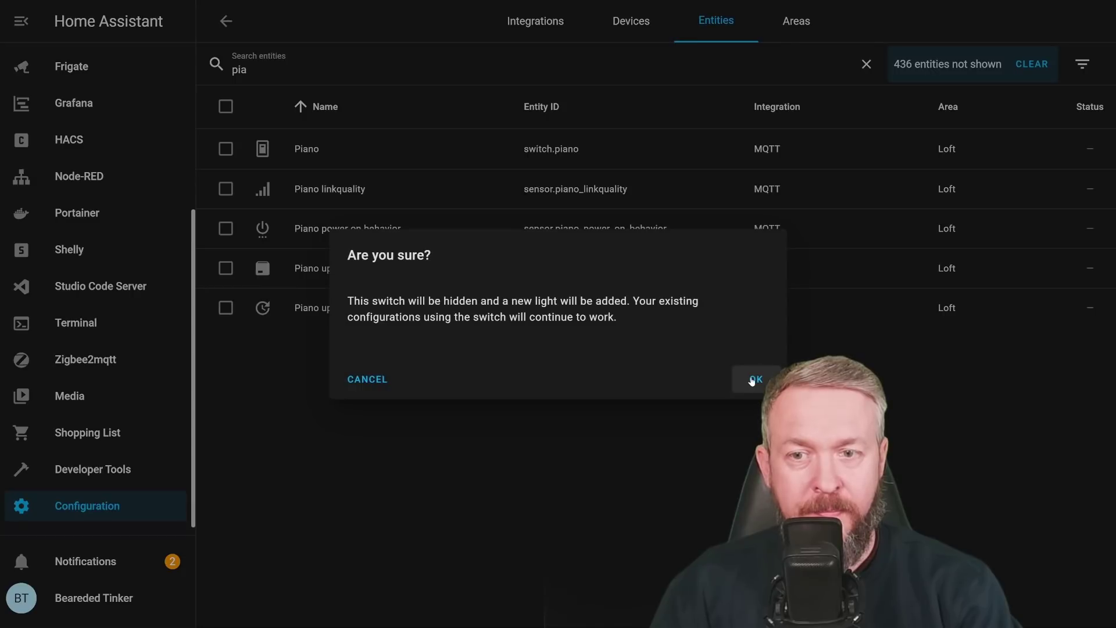
left_click(753, 381)
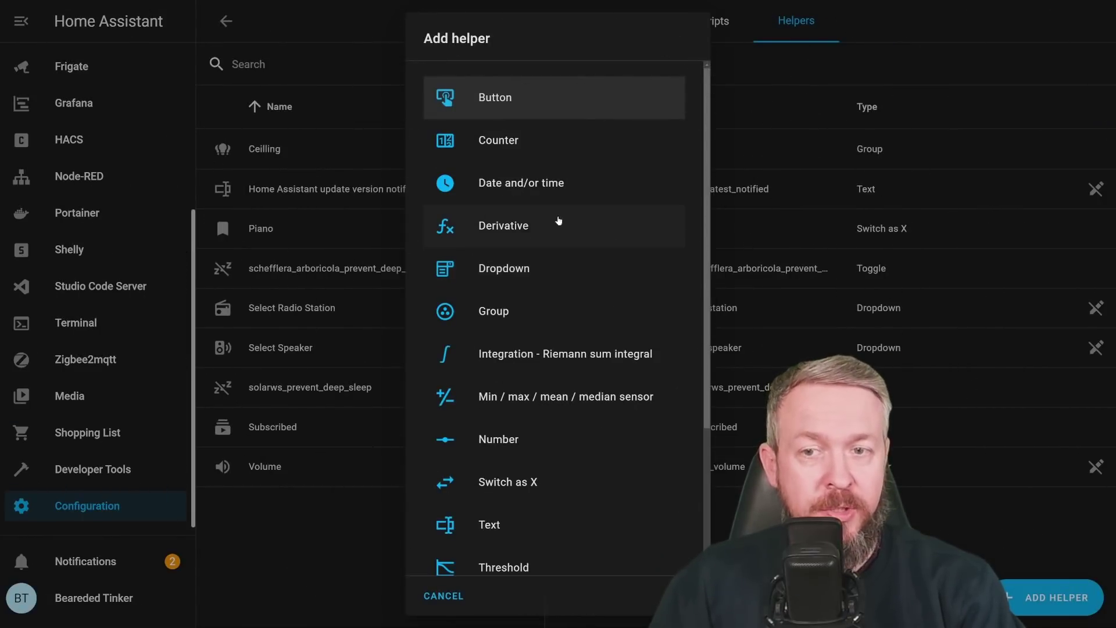
Step: Preview and close the Derivative, Integration and Min/max helper forms
left_click(515, 231)
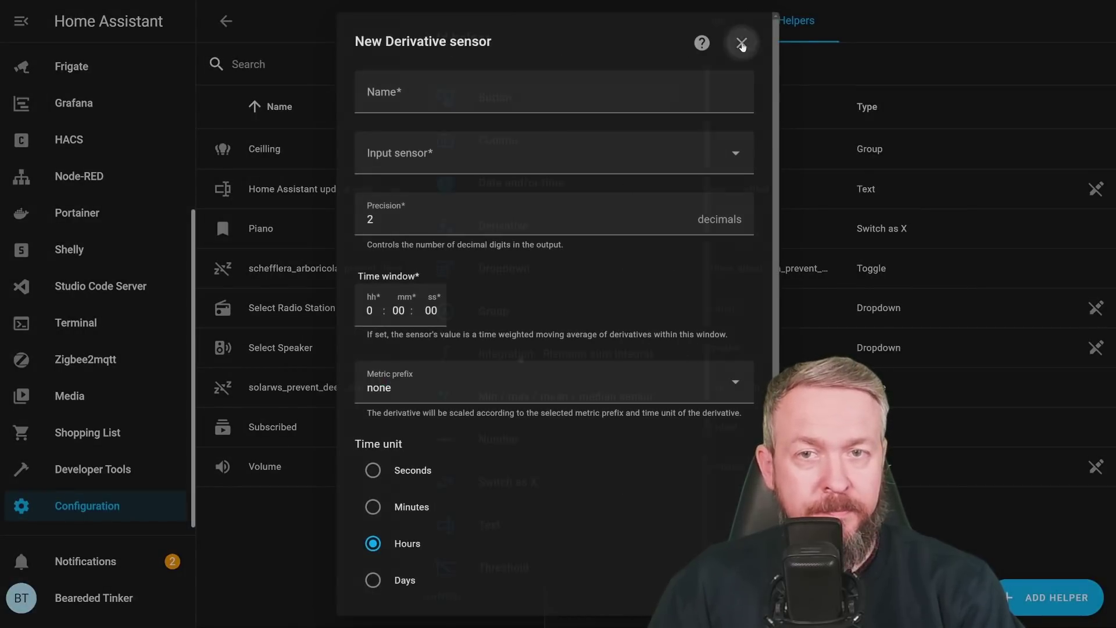
left_click(741, 42)
left_click(520, 357)
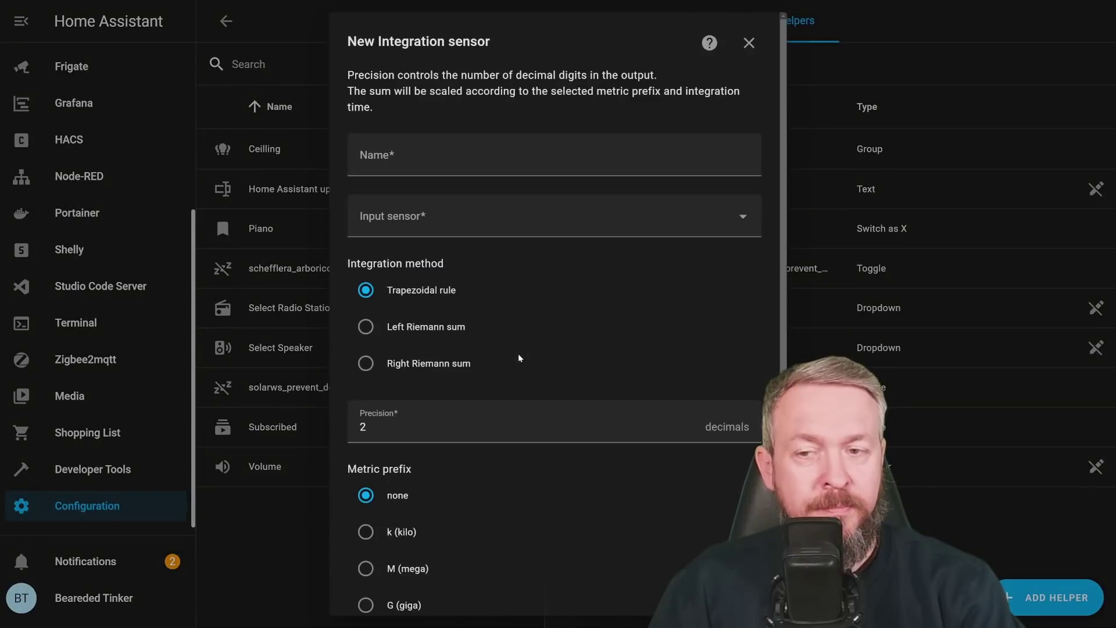
key("Escape")
left_click(528, 395)
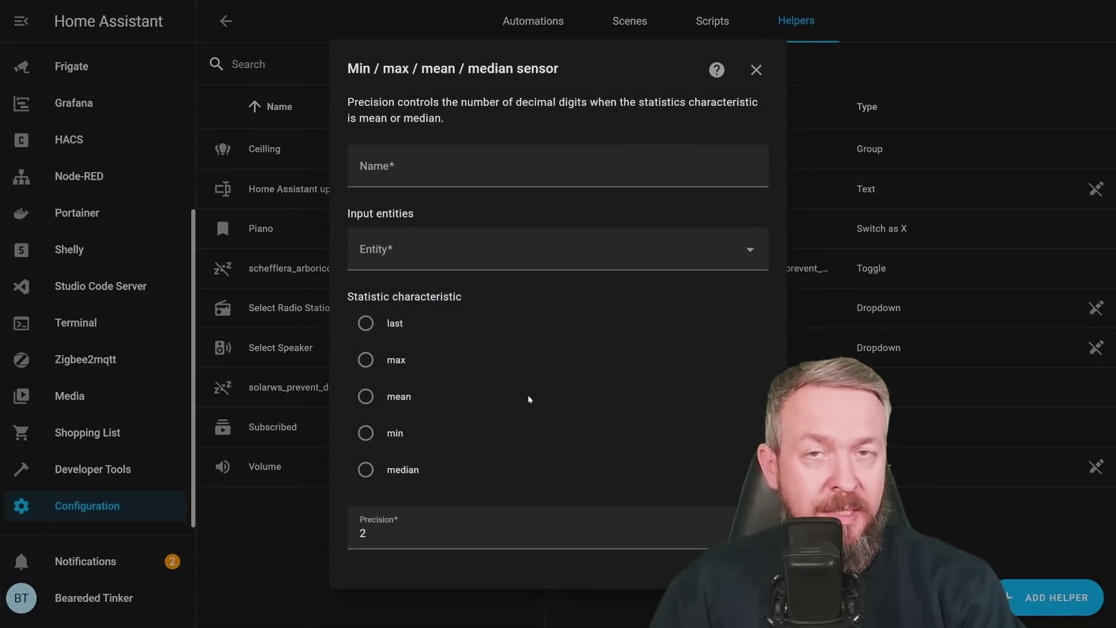
key("Escape")
Step: Preview the Threshold, Times of the Day and Utility Meter helper forms
left_click(506, 440)
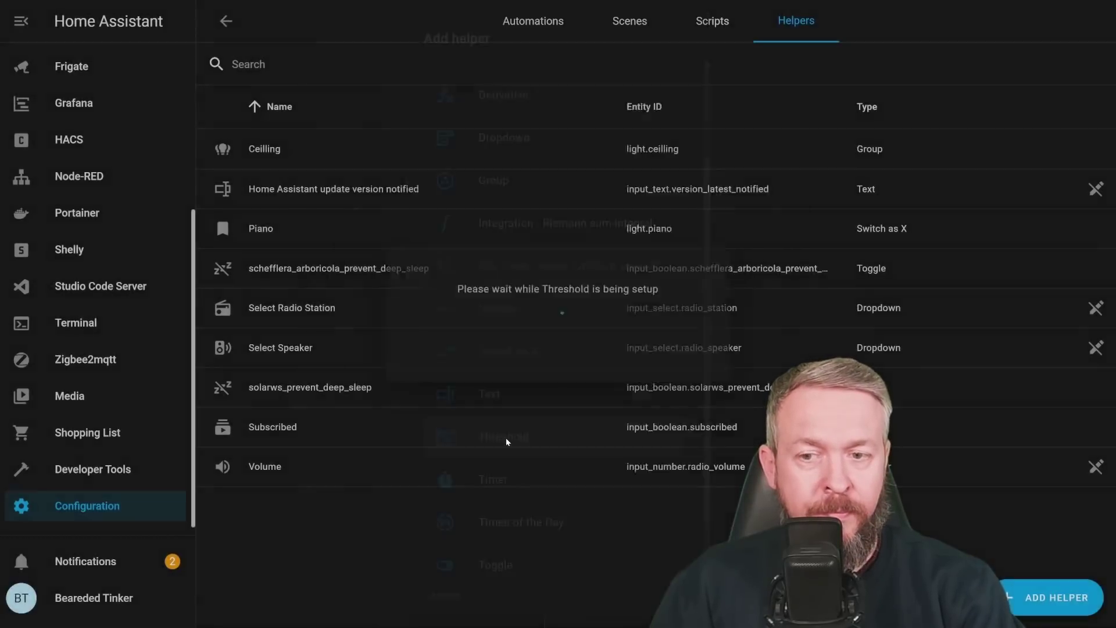
left_click(756, 84)
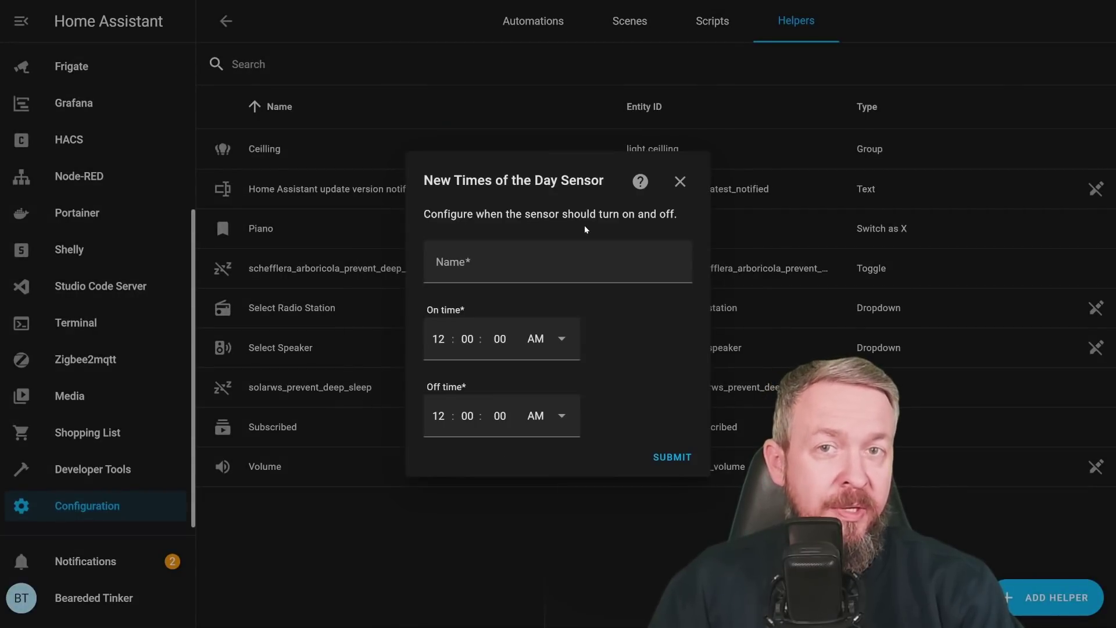
left_click(679, 182)
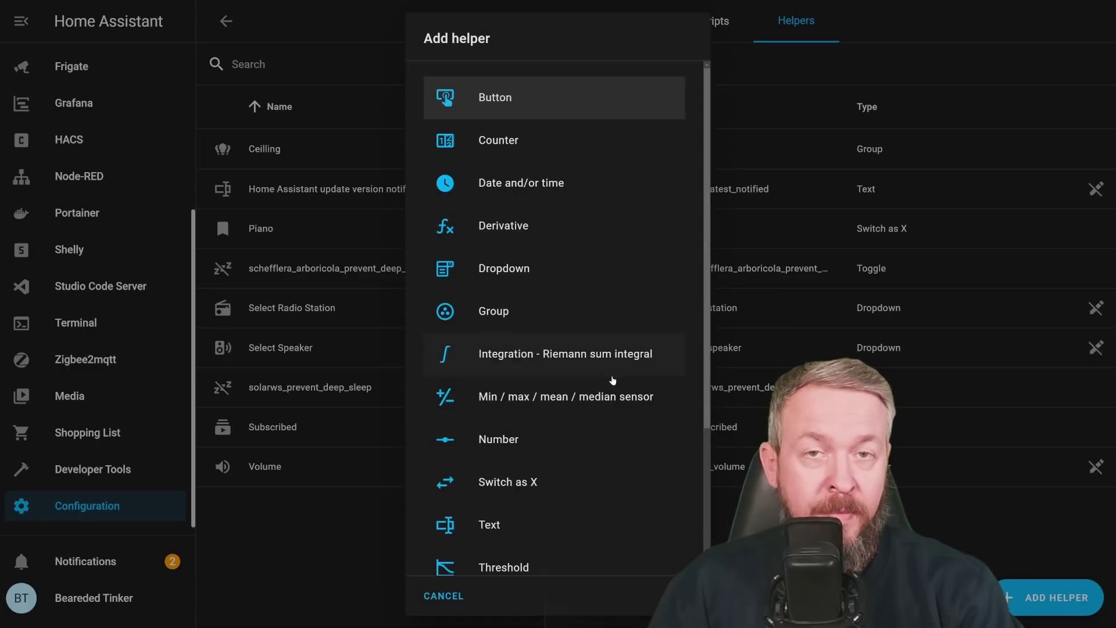
scroll(607, 383, "down", 3)
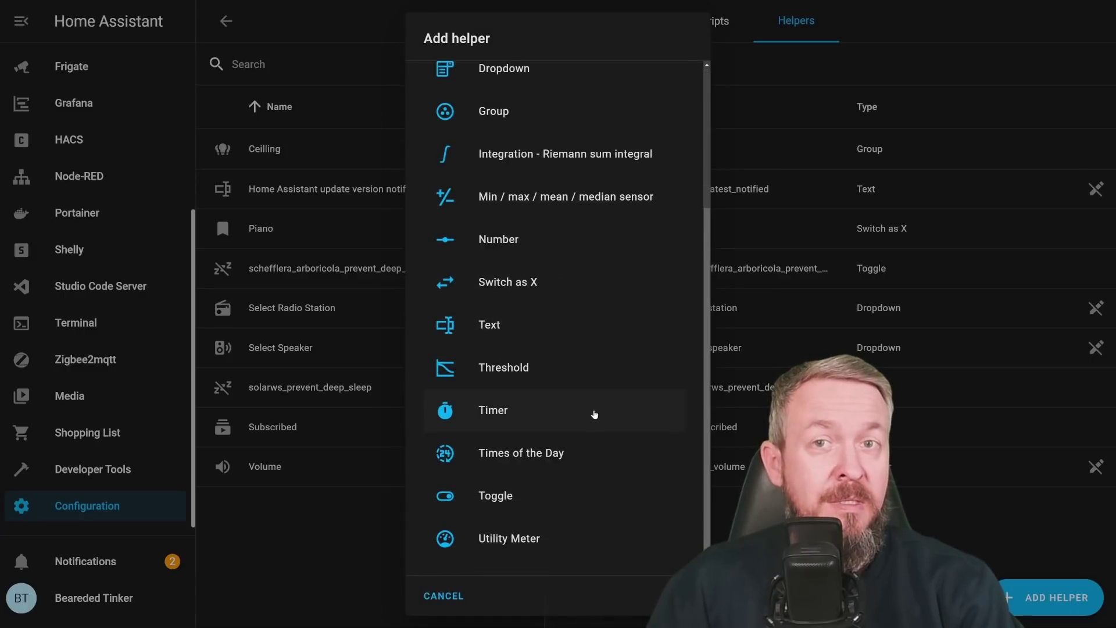
left_click(501, 549)
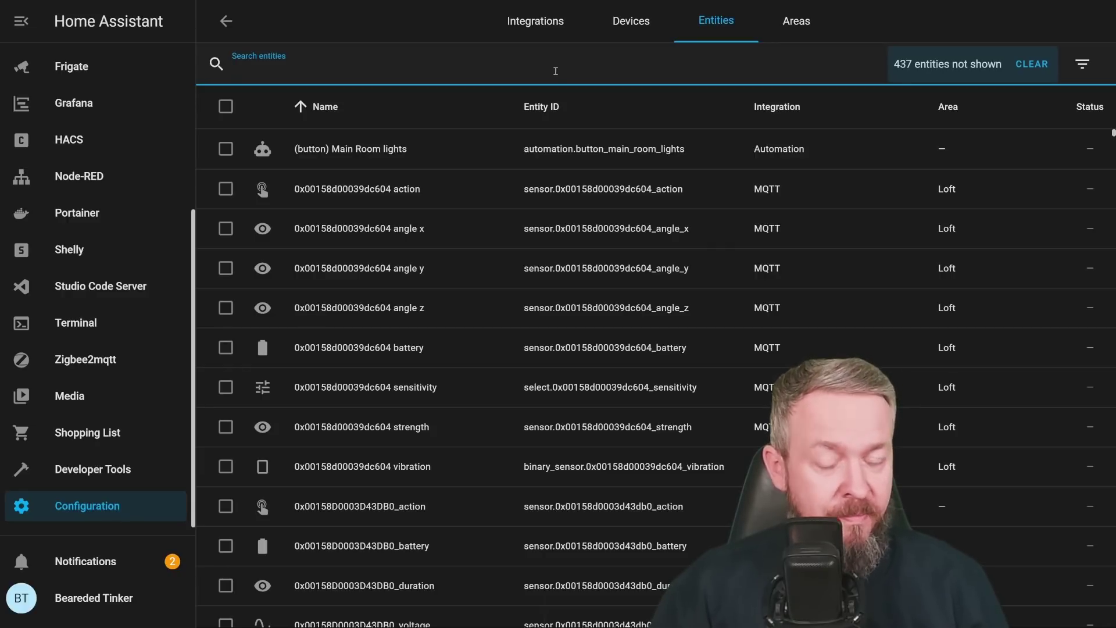
Step: Search entities for 'update.' and scroll through the resulting update entities
type("upd")
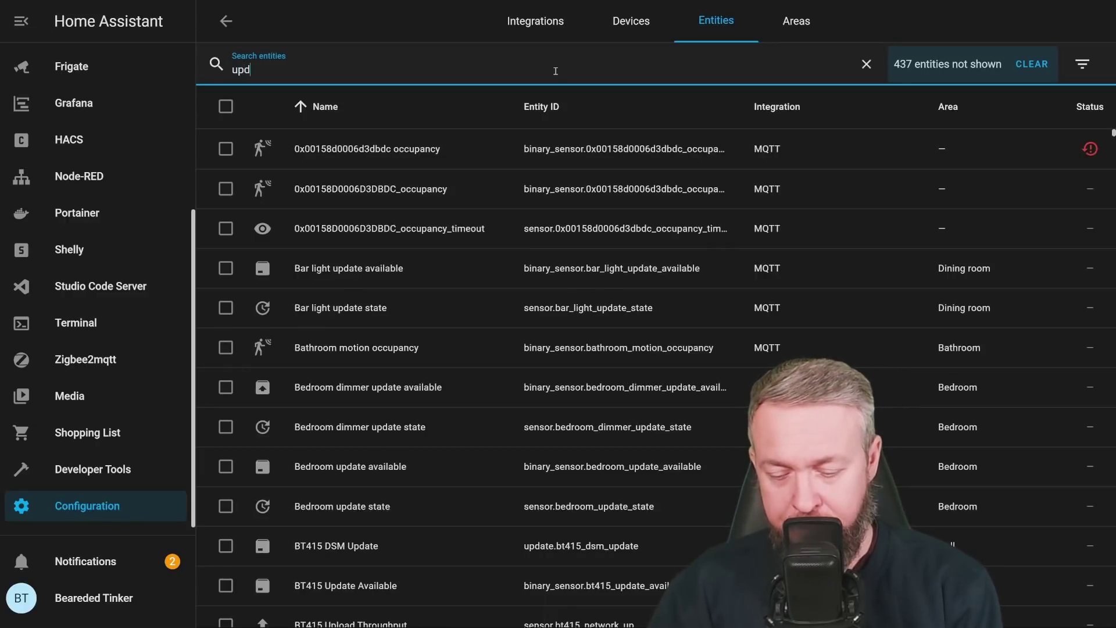
type("ate.")
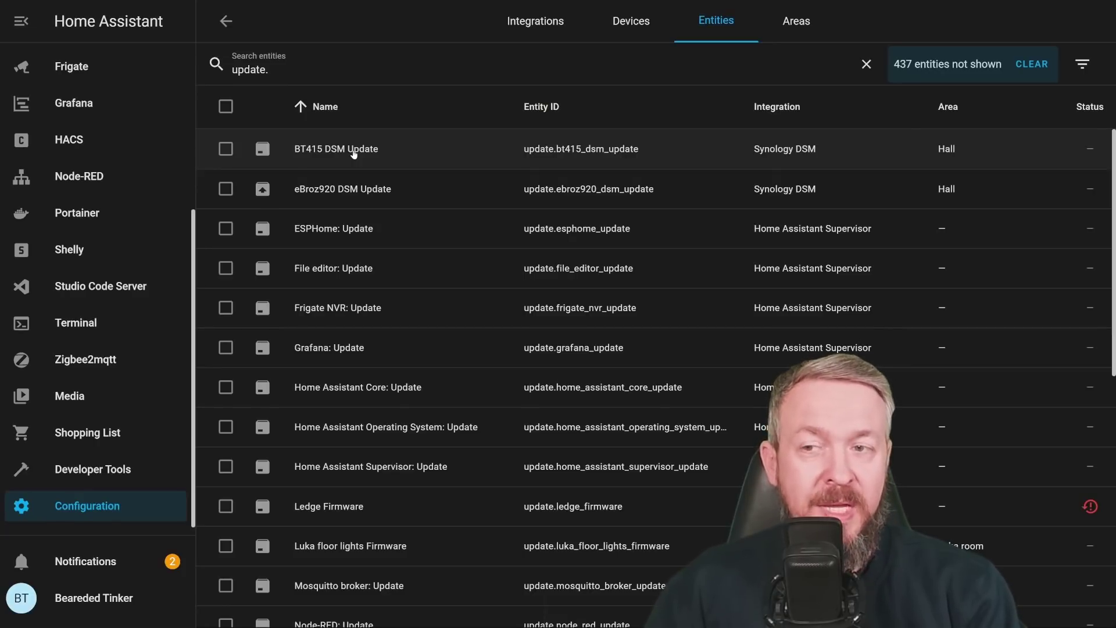
scroll(771, 241, "down", 1)
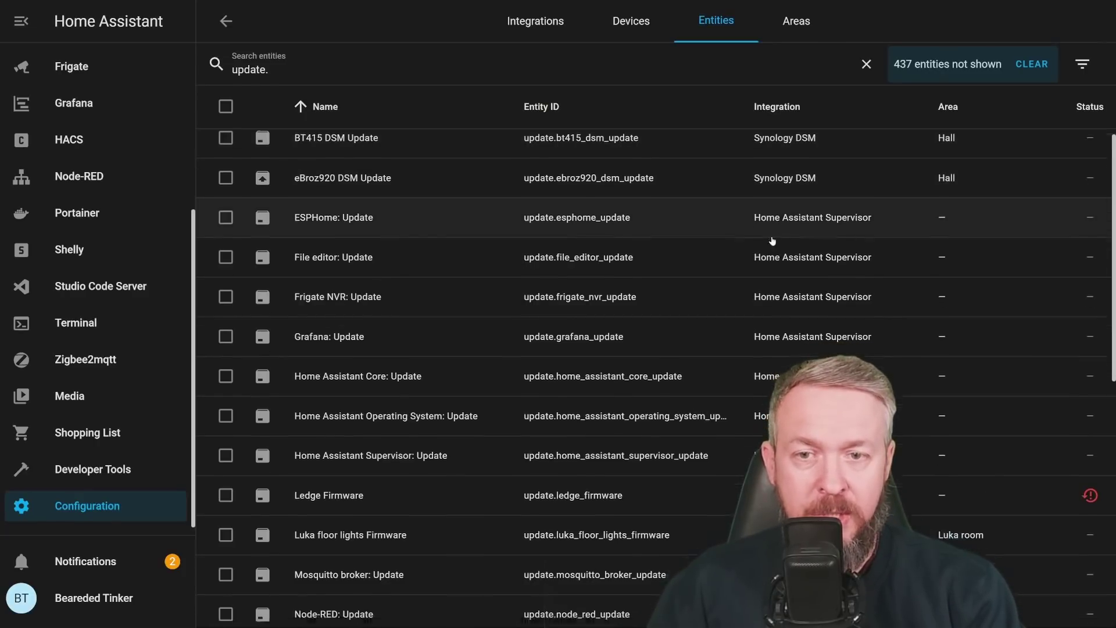
scroll(610, 184, "down", 2)
scroll(616, 189, "up", 3)
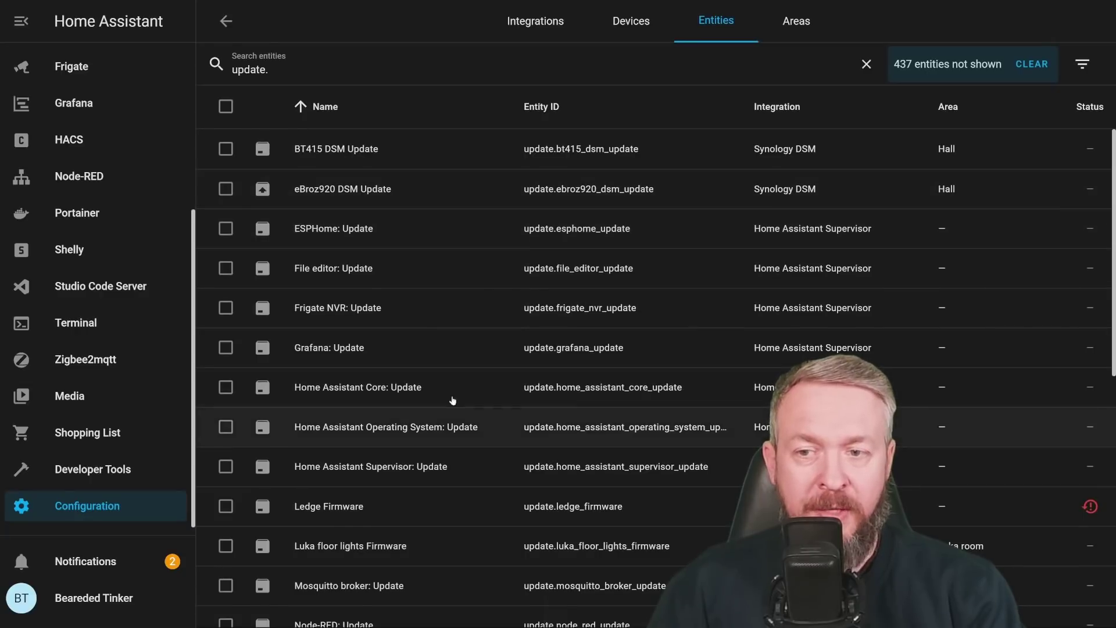
scroll(397, 365, "down", 3)
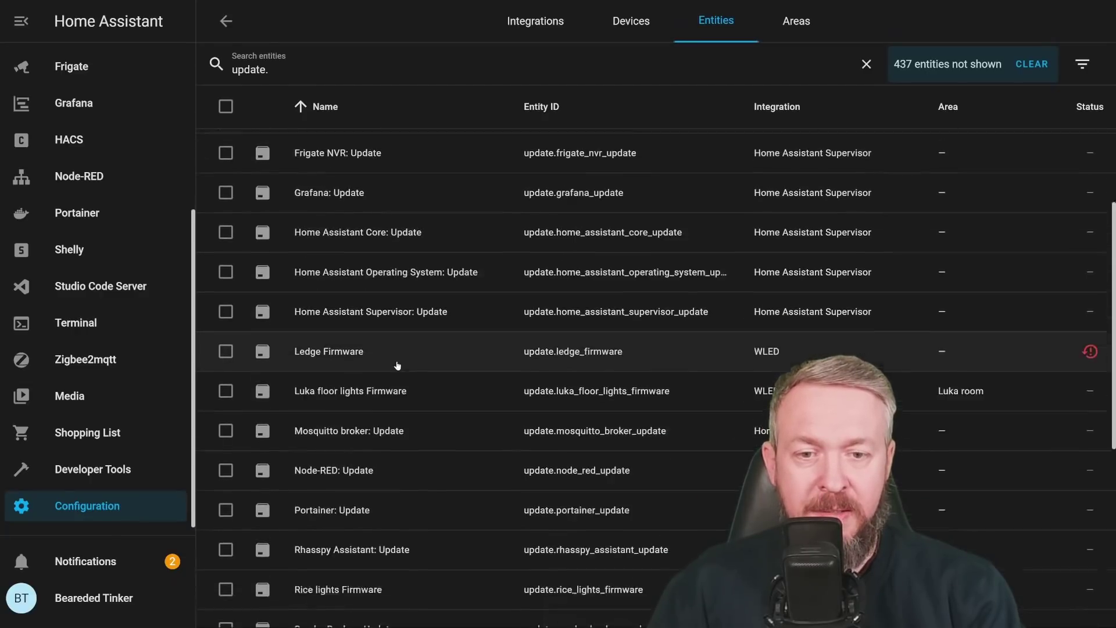
scroll(346, 396, "down", 3)
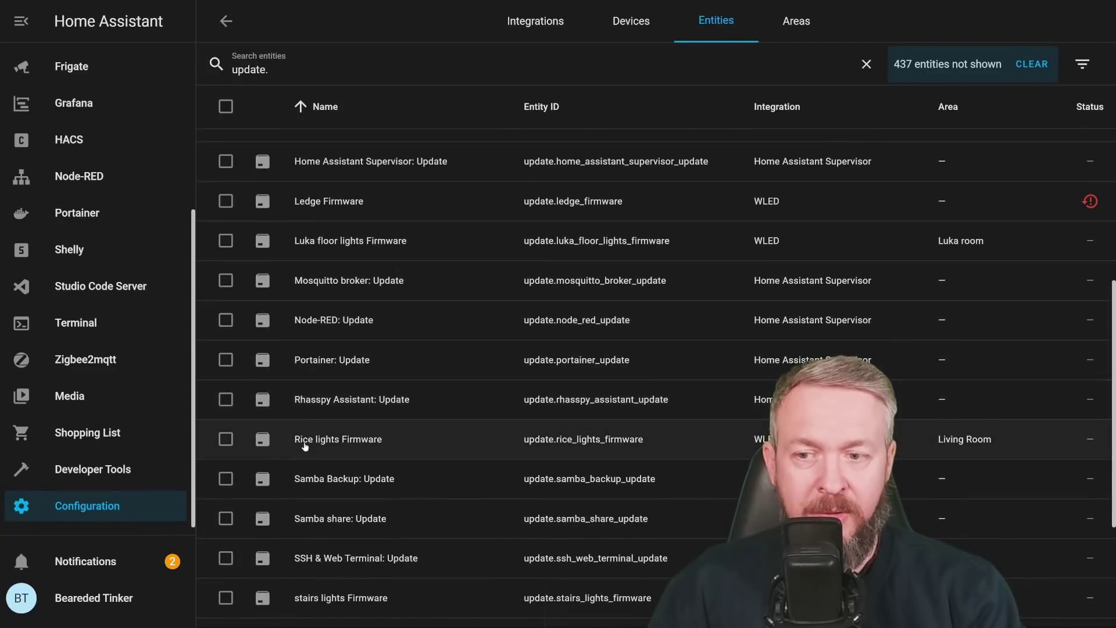
scroll(359, 472, "down", 4)
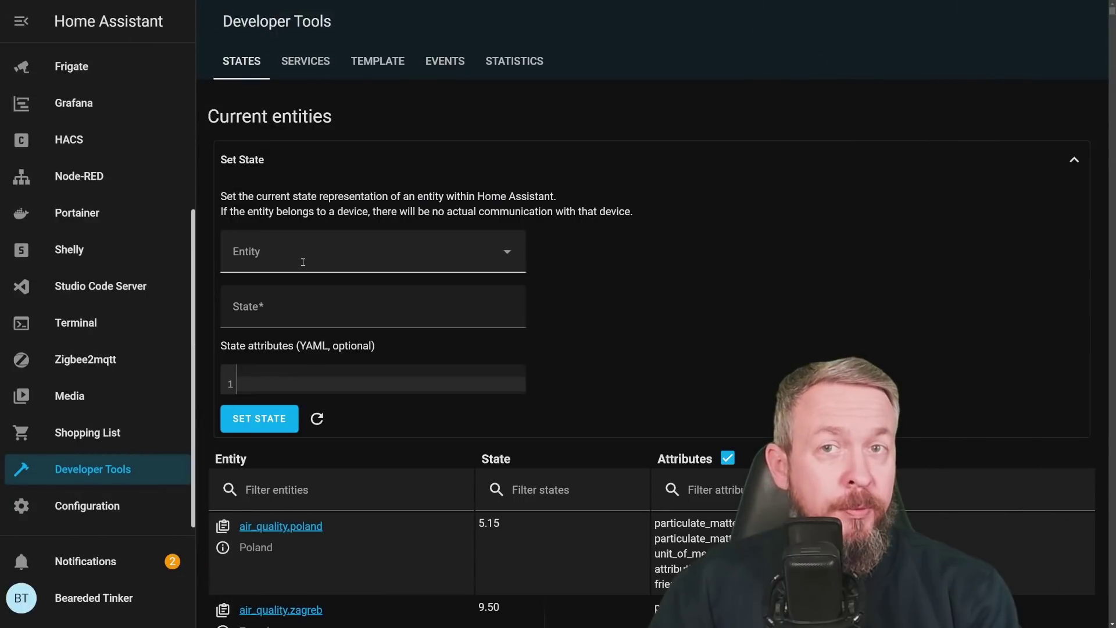
Step: Load zone.home into the Set State form, showing state 1 with latitude, longitude and radius attributes
left_click(302, 261)
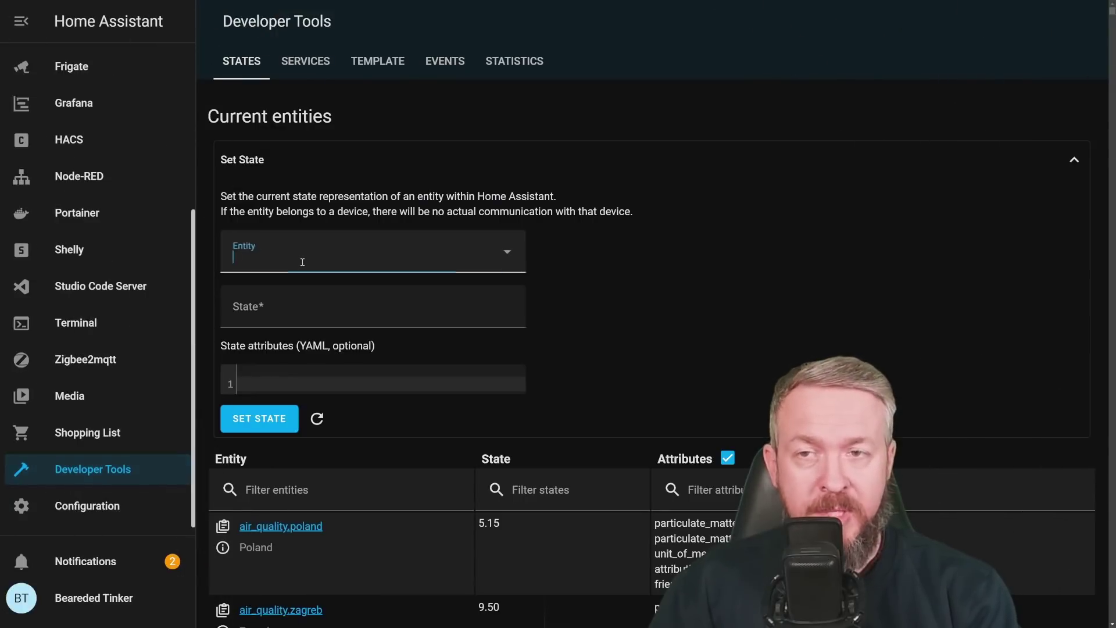
type("zon")
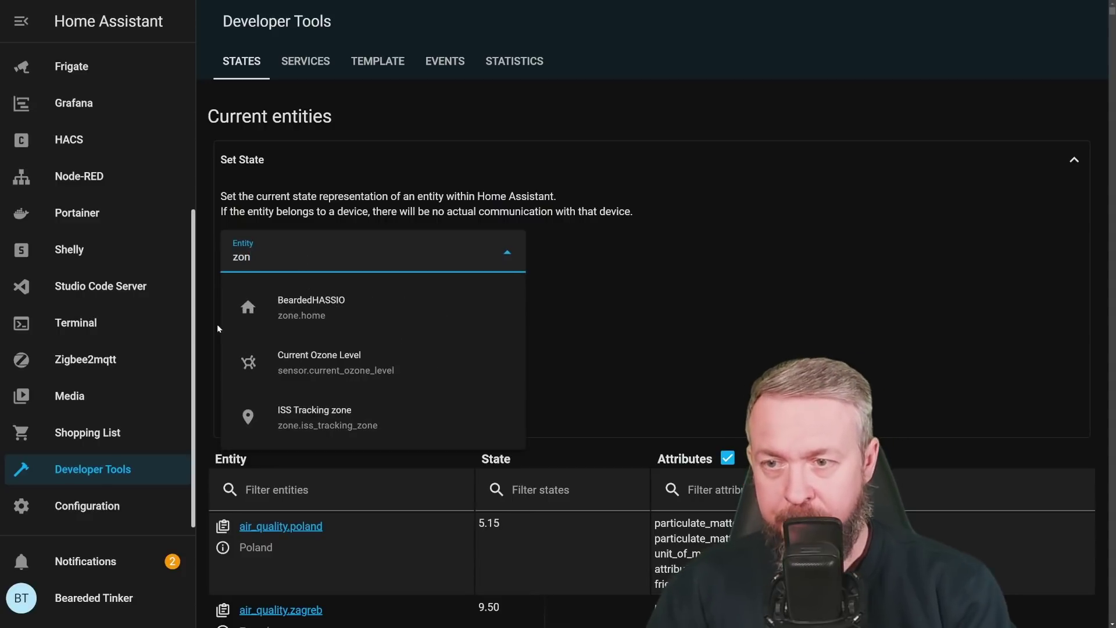
left_click(443, 304)
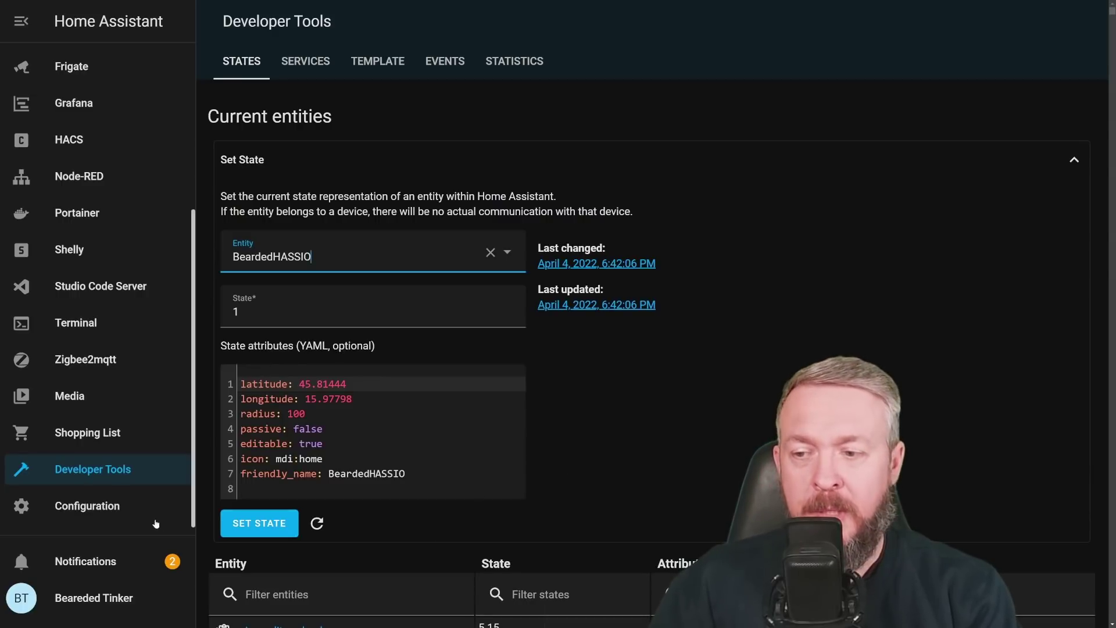
Step: Filter the Entities list under Devices & Services to the balcony sensors with search 'balc'
left_click(84, 515)
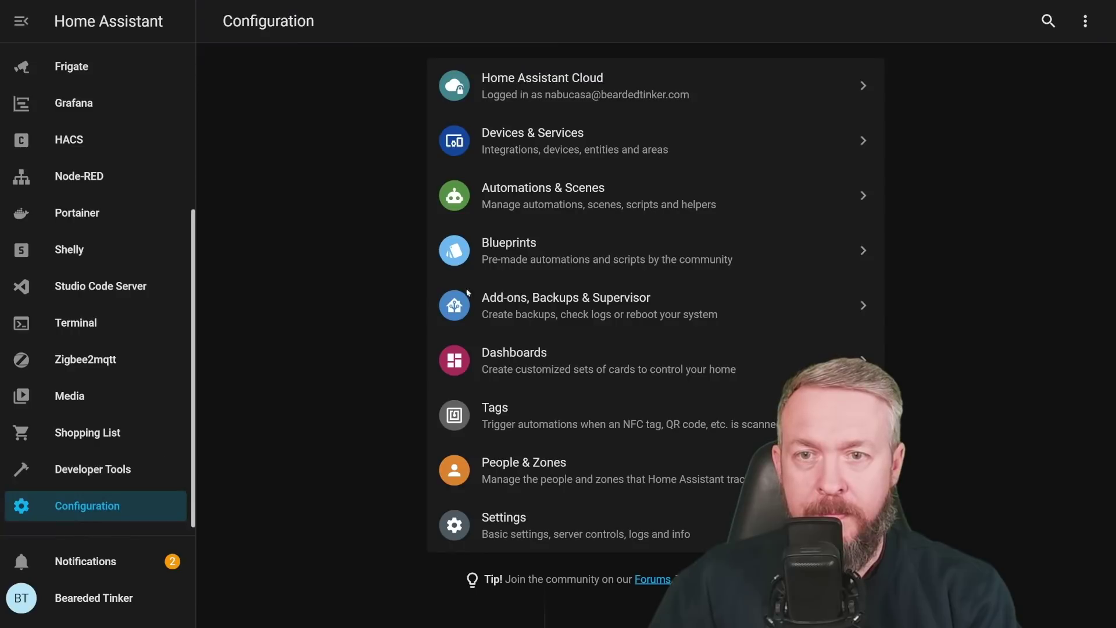
left_click(599, 144)
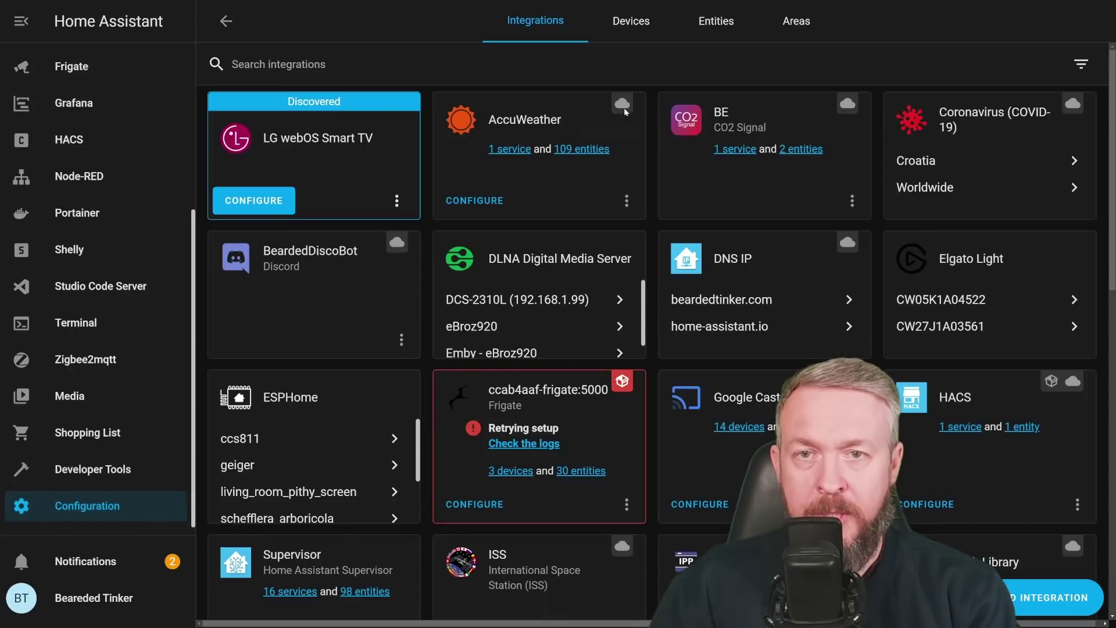
left_click(716, 21)
left_click(556, 71)
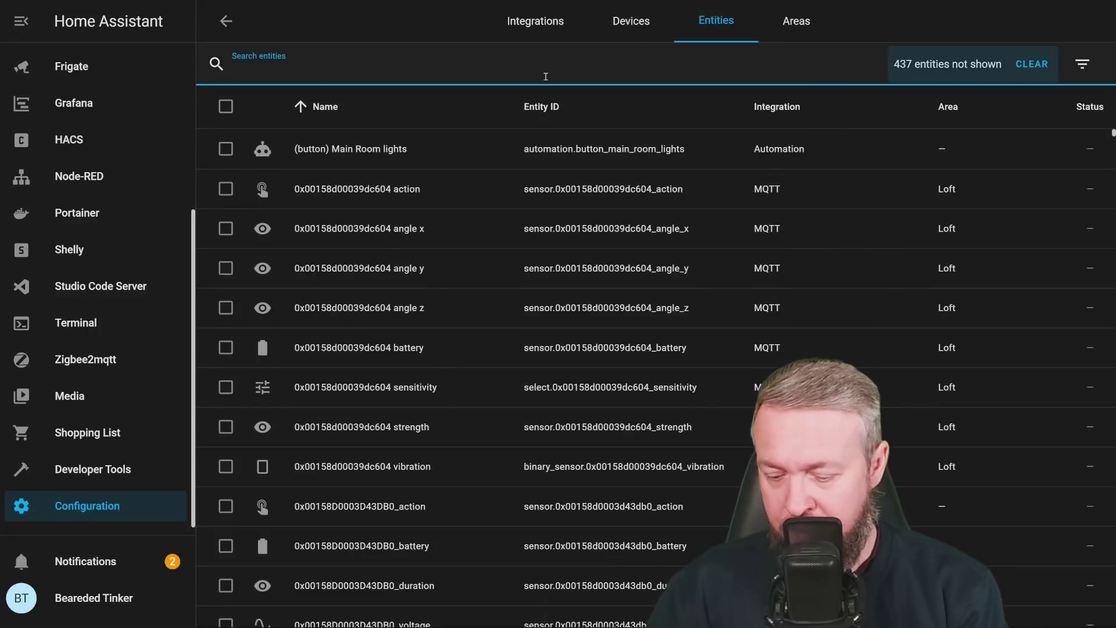
type("balc")
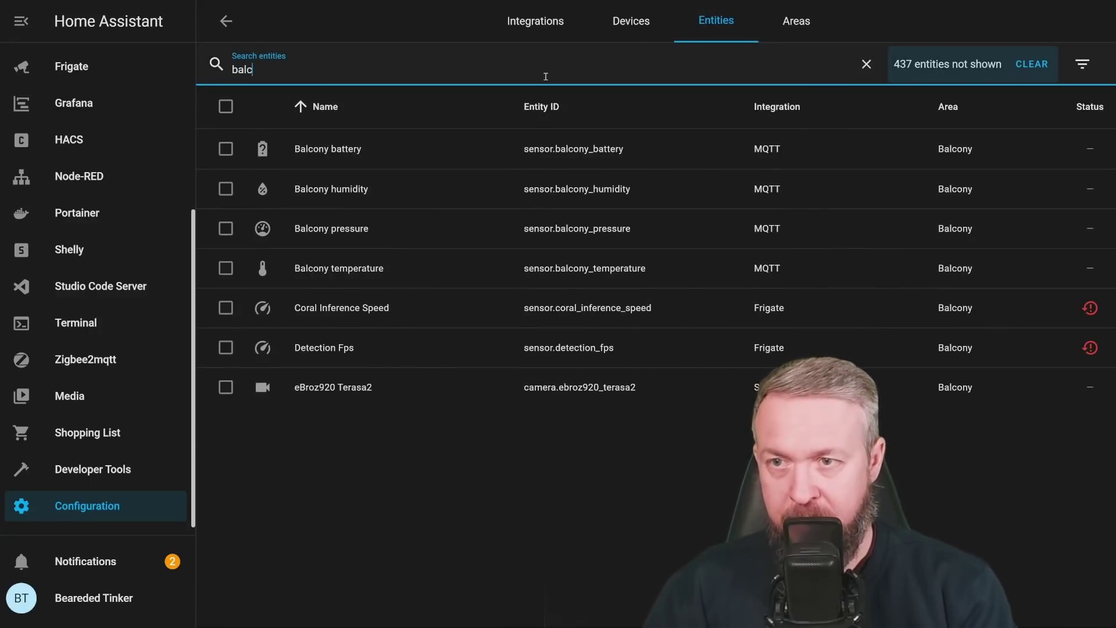
Step: Show the unit choices for Balcony temperature, keeping °C, and for Balcony pressure
left_click(335, 270)
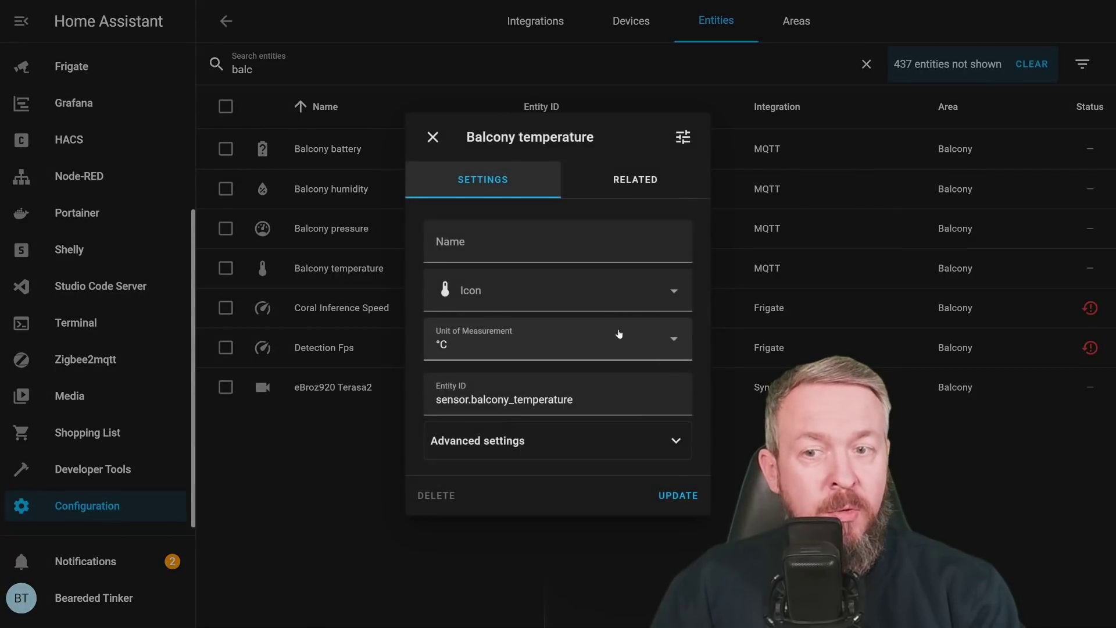
left_click(673, 341)
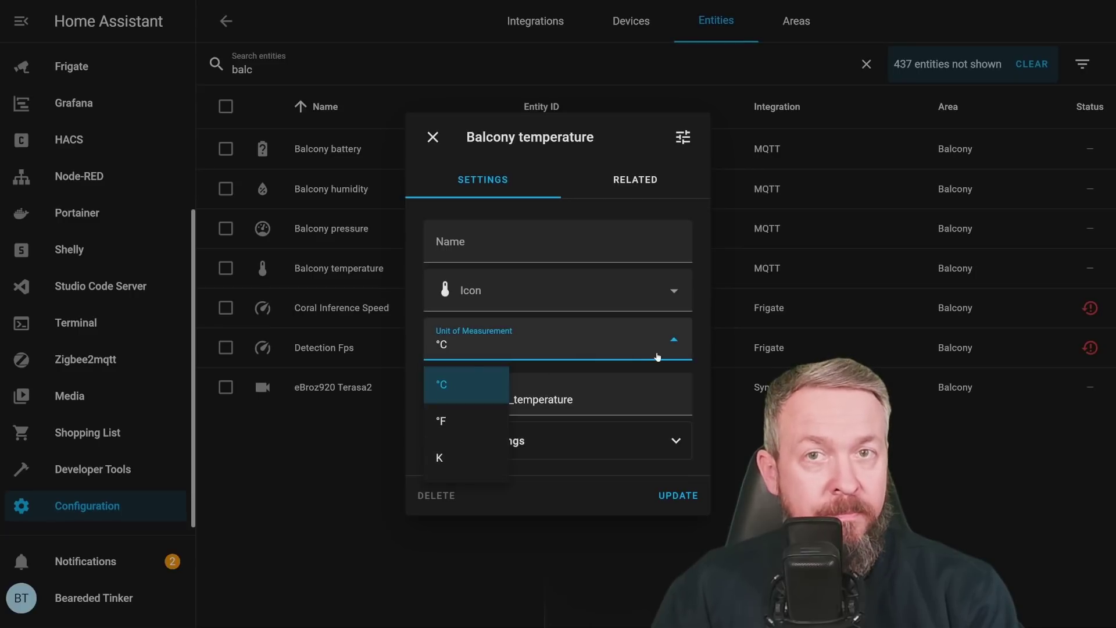
left_click(675, 342)
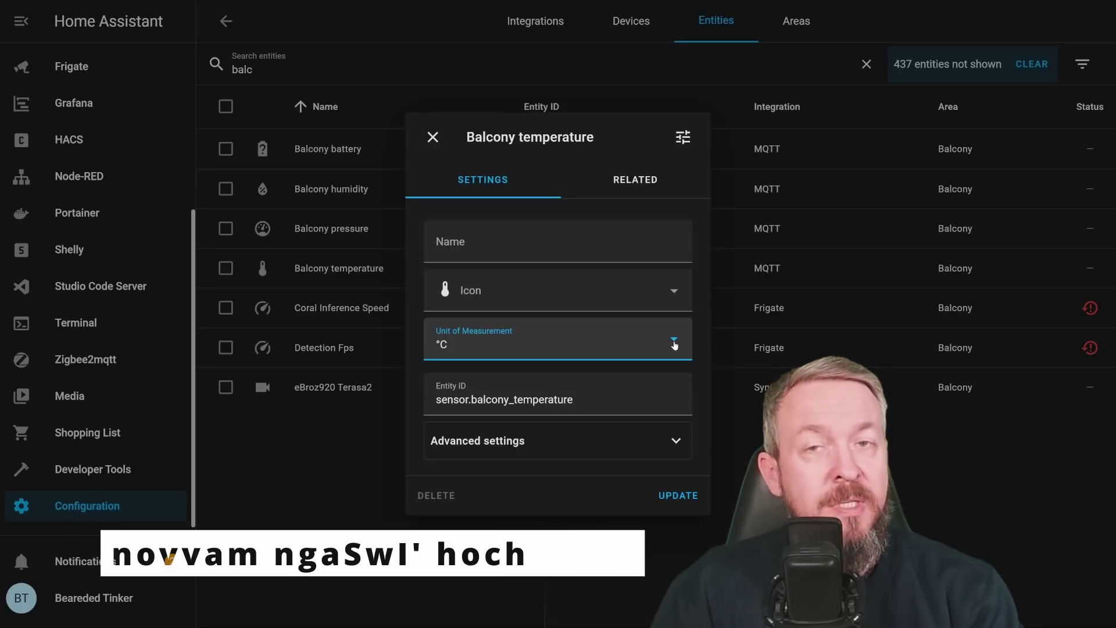
left_click(333, 233)
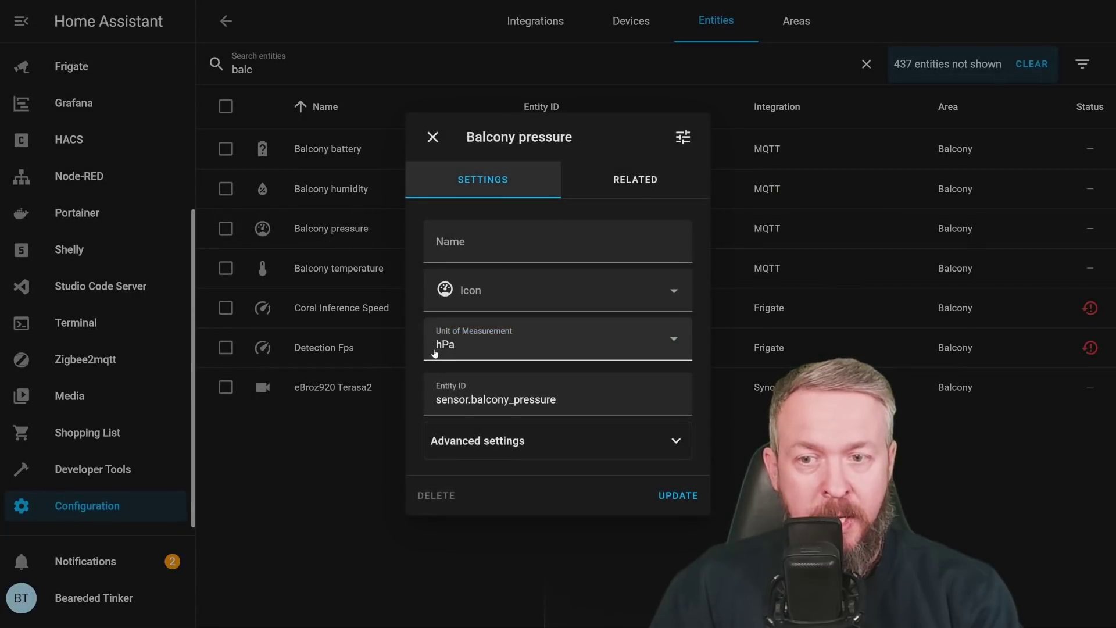
left_click(562, 349)
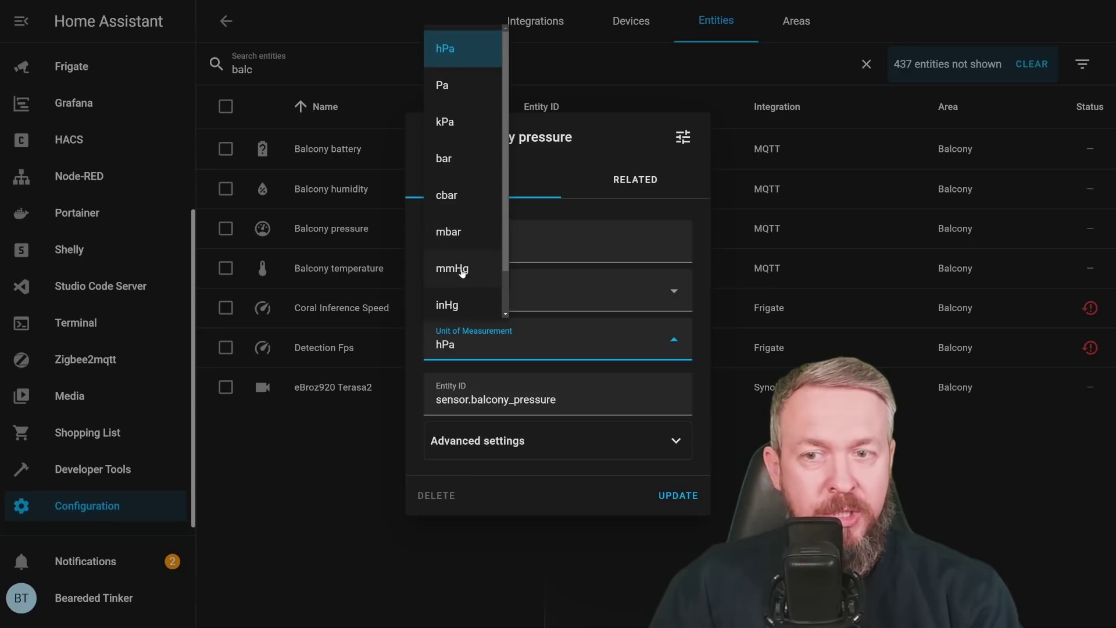
scroll(462, 272, "down", 1)
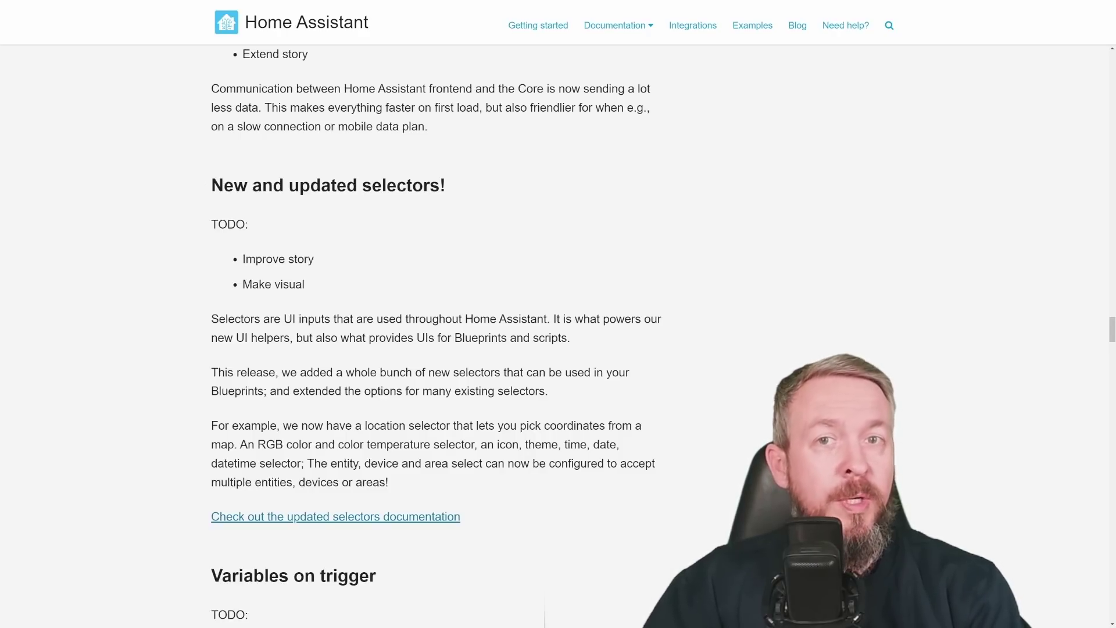
Step: Scroll the 2022.4 release notes past trigger variables, noteworthy changes and new integrations to Breaking Changes
scroll(436, 331, "down", 5)
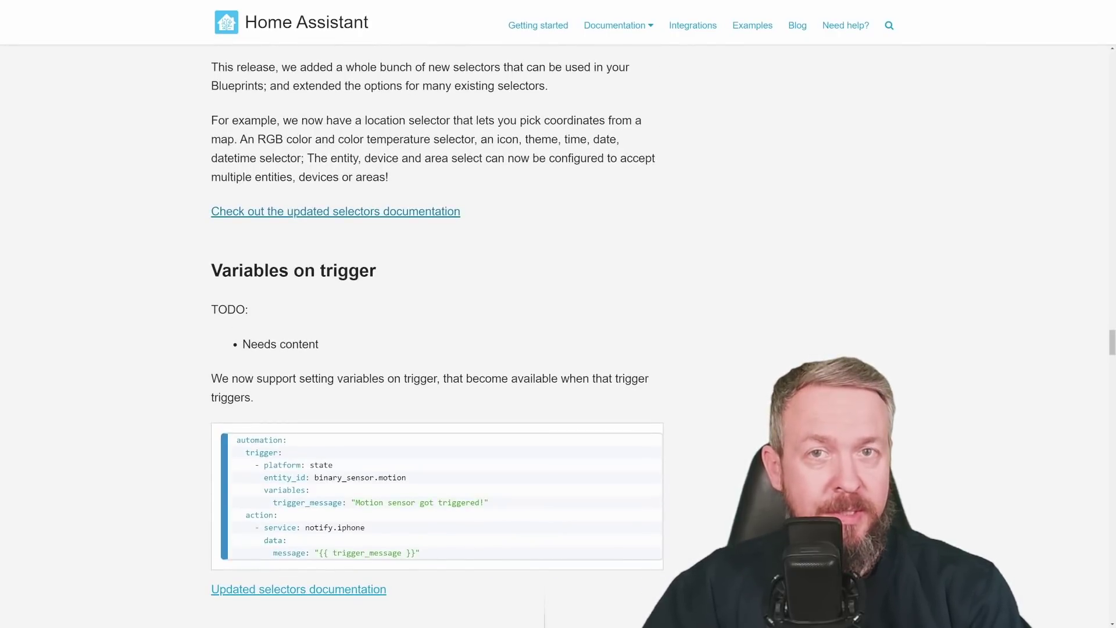
scroll(436, 331, "down", 9)
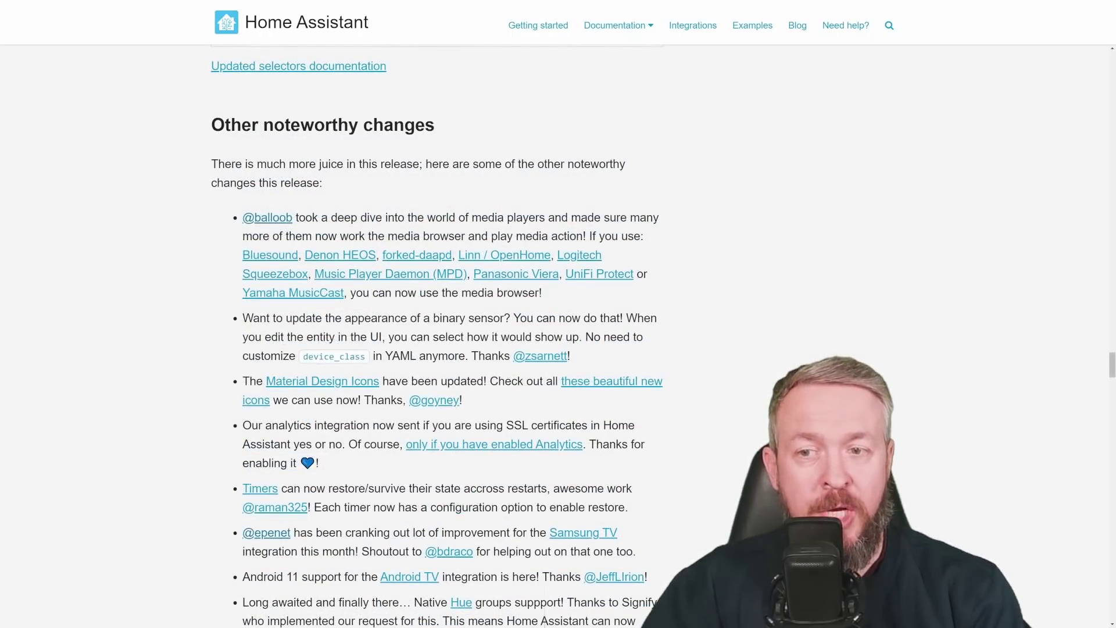
scroll(436, 331, "down", 5)
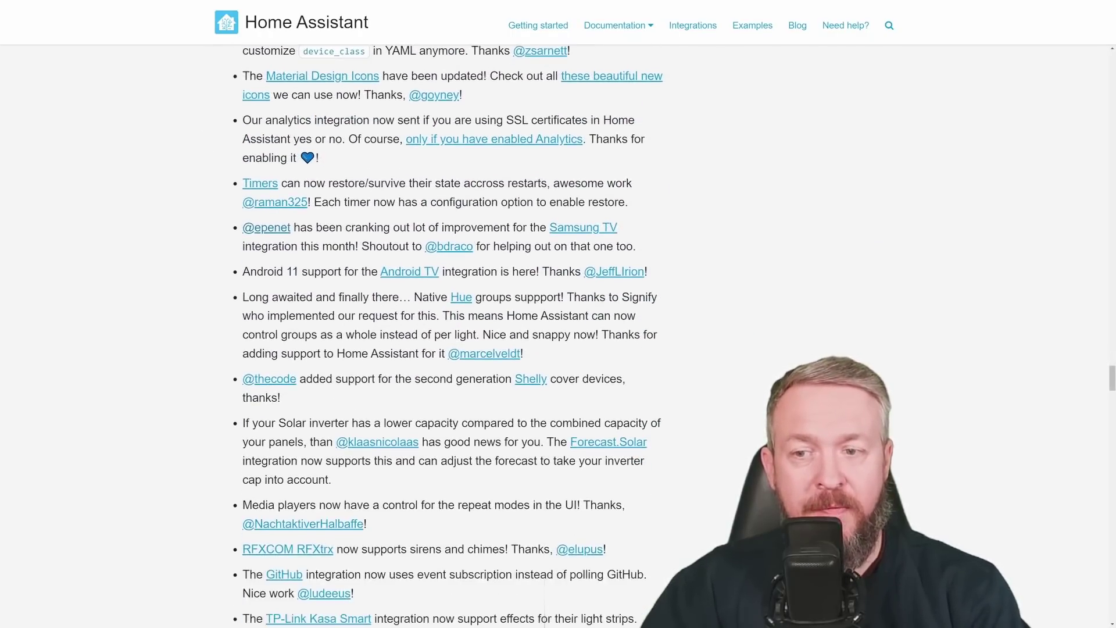
scroll(436, 331, "down", 8)
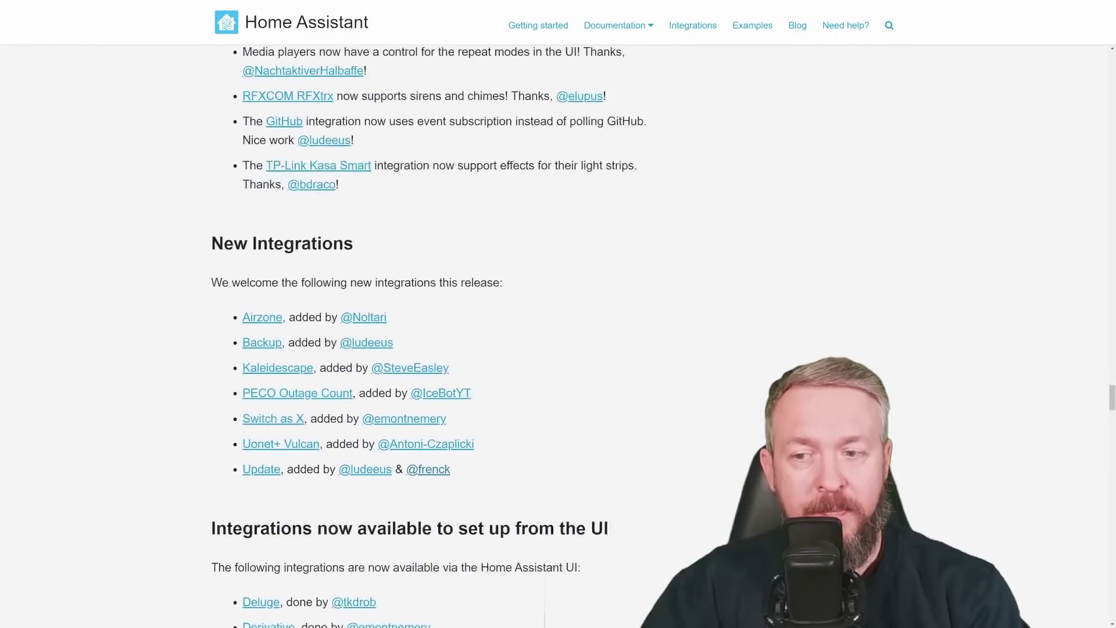
scroll(436, 331, "down", 1)
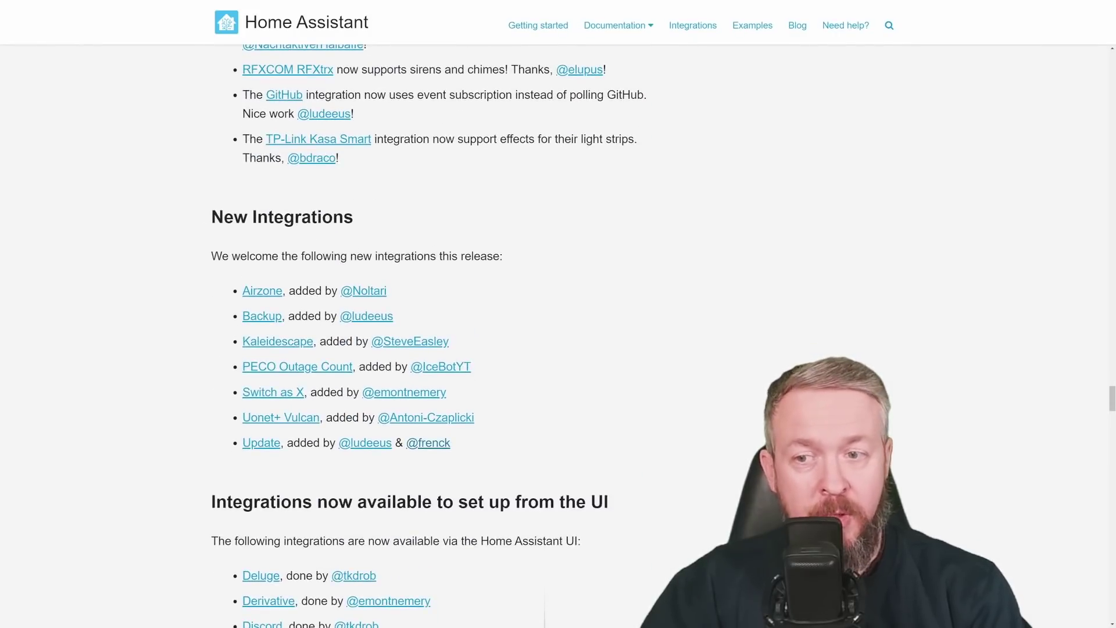
scroll(407, 326, "down", 8)
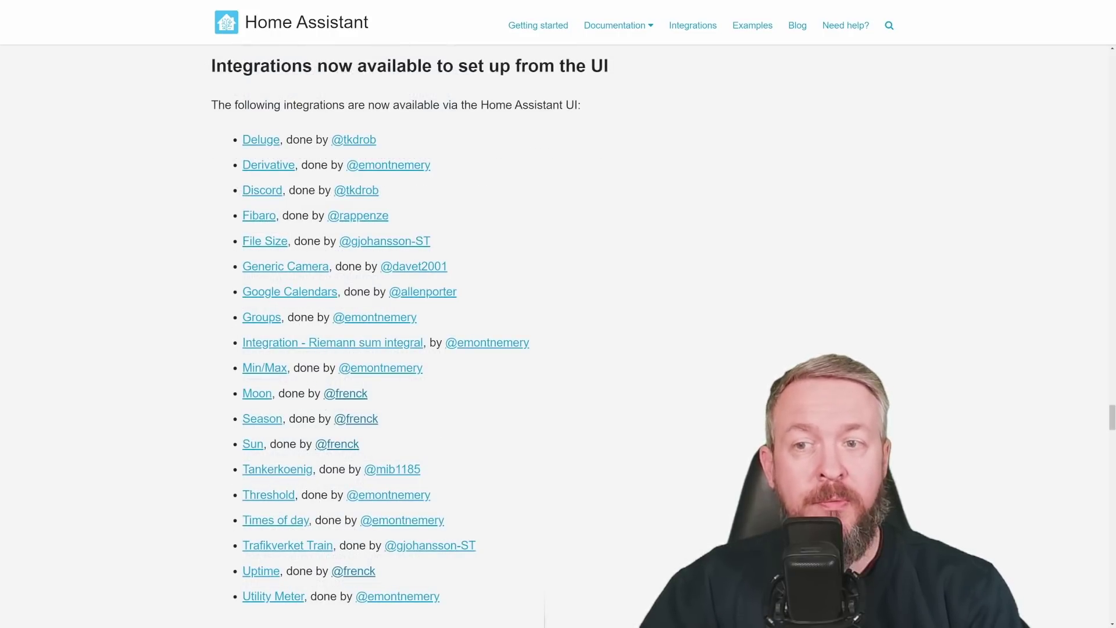
scroll(639, 361, "down", 14)
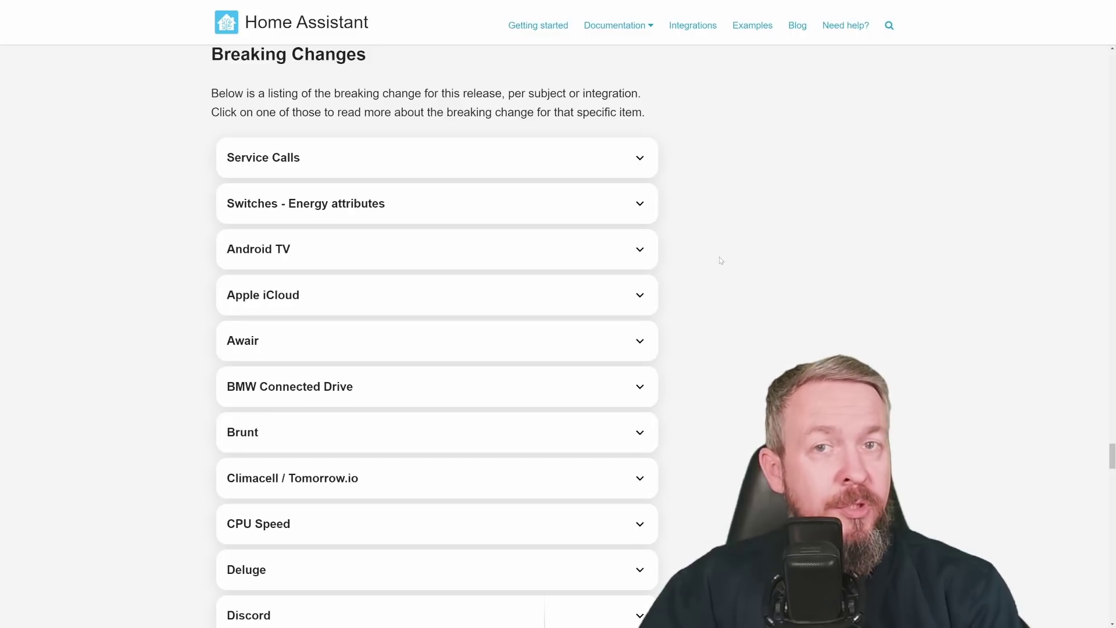
Step: Scroll down through the Breaking Changes list toward the Utility Meter entry
scroll(721, 261, "down", 8)
scroll(708, 258, "down", 11)
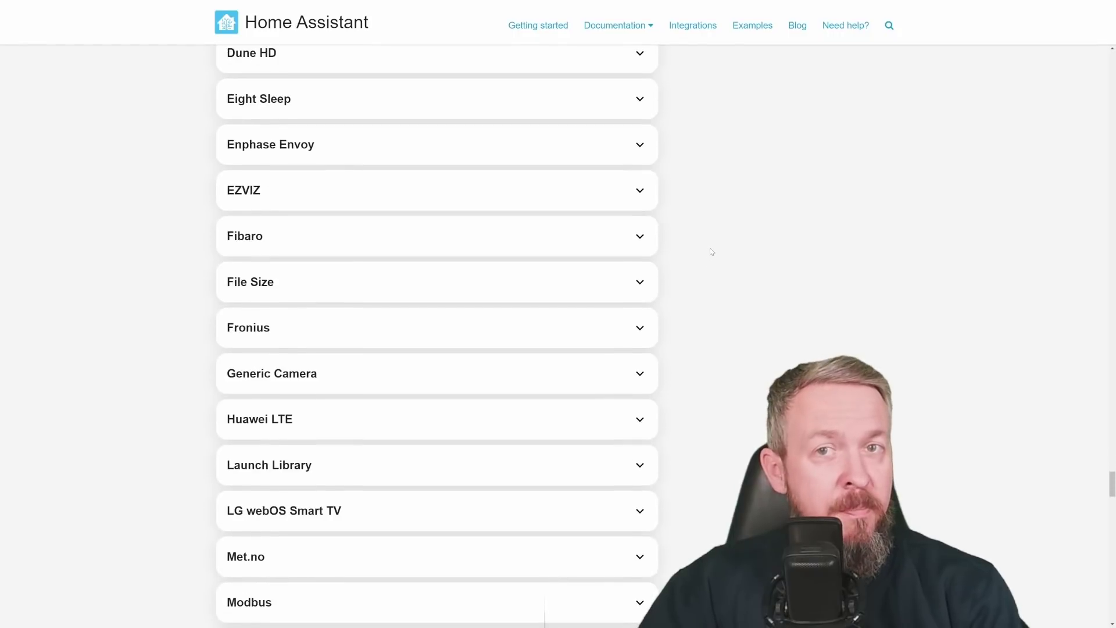
scroll(709, 255, "down", 9)
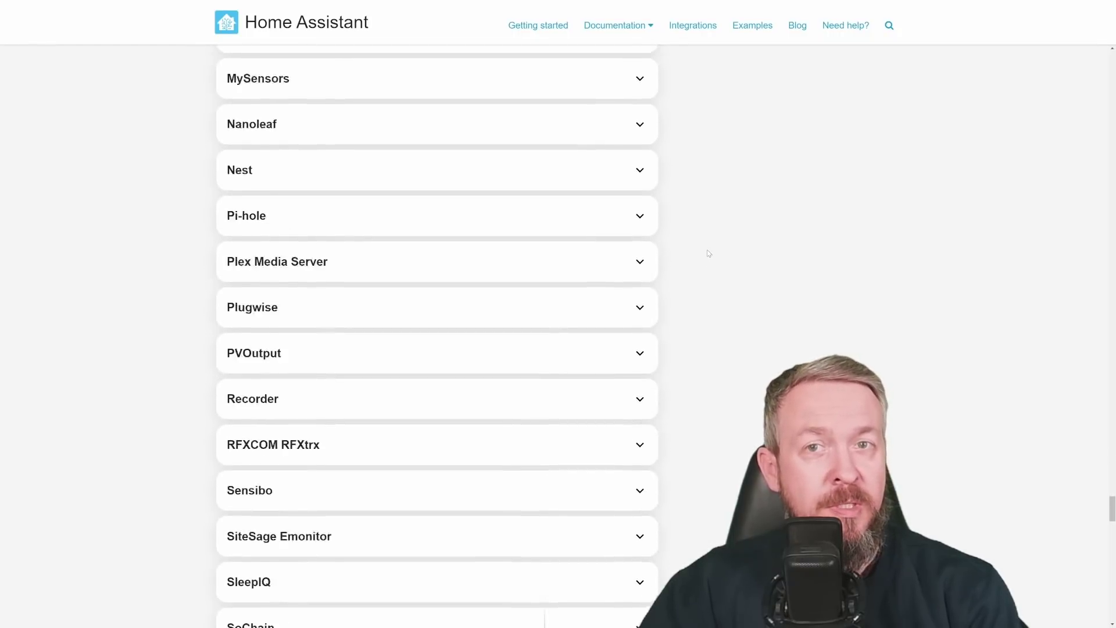
scroll(708, 254, "down", 10)
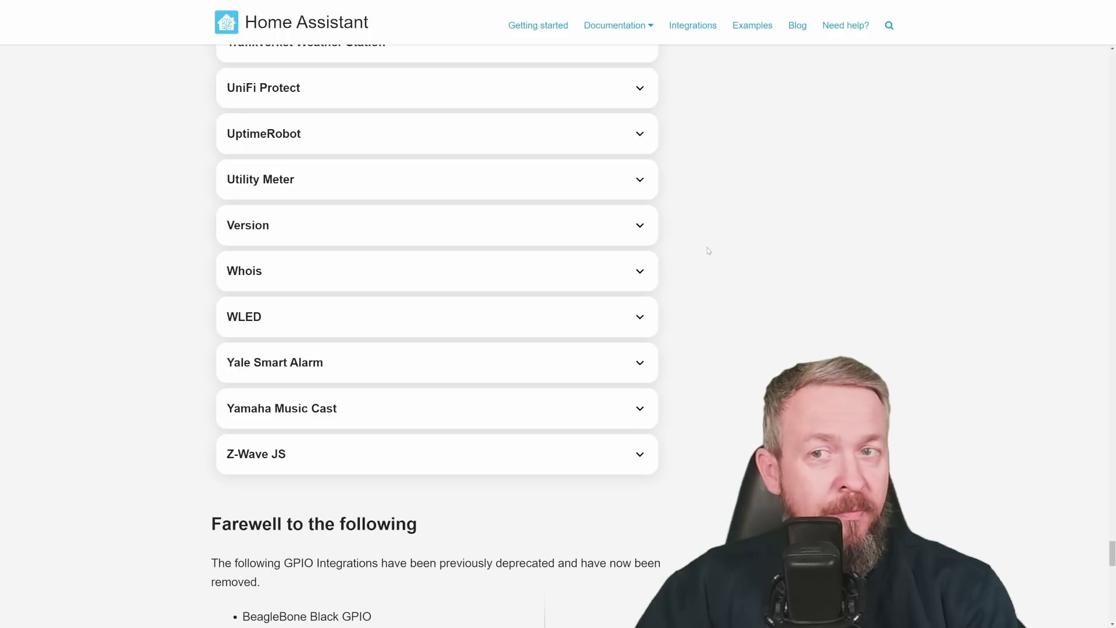
scroll(273, 93, "down", 2)
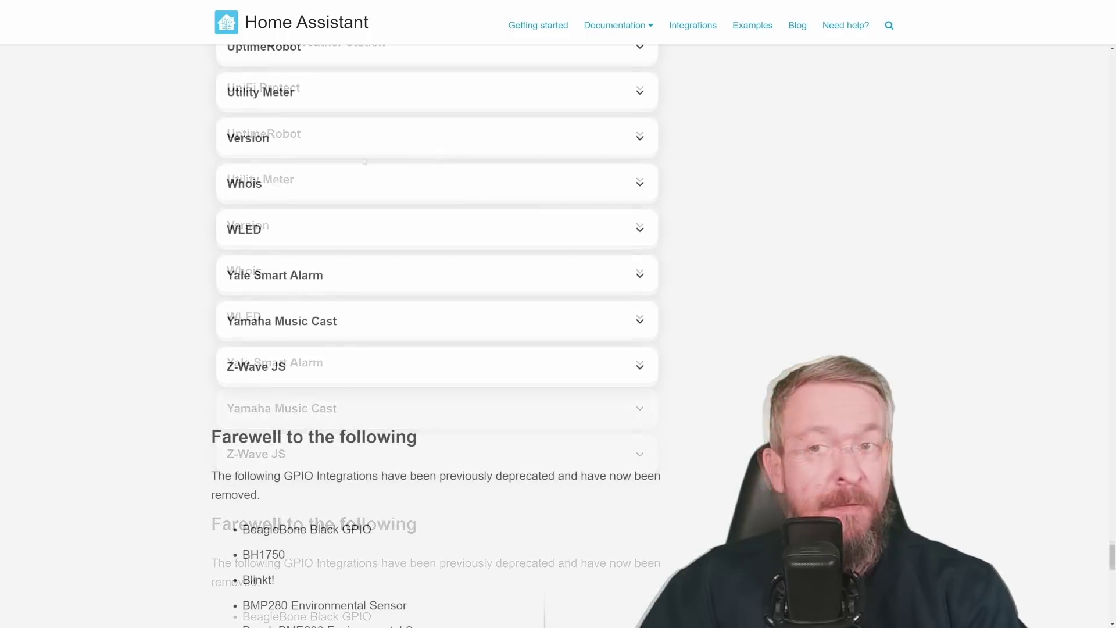
Step: Expand and collapse the Utility Meter, Version, Whois and WLED breaking change notes
left_click(272, 92)
left_click(272, 93)
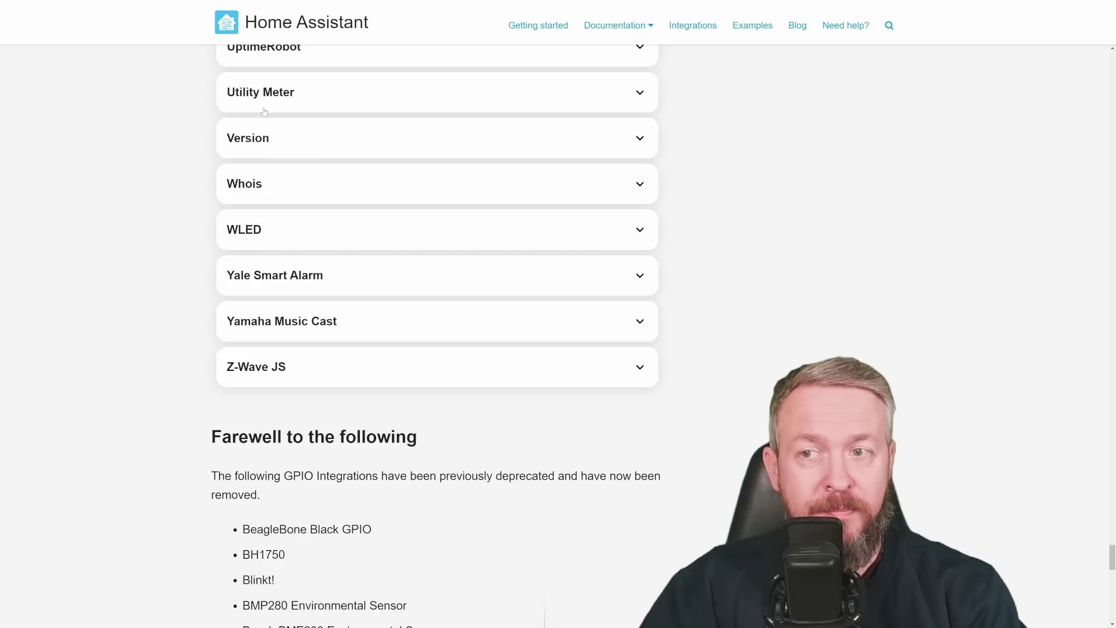
left_click(253, 141)
left_click(253, 142)
left_click(251, 194)
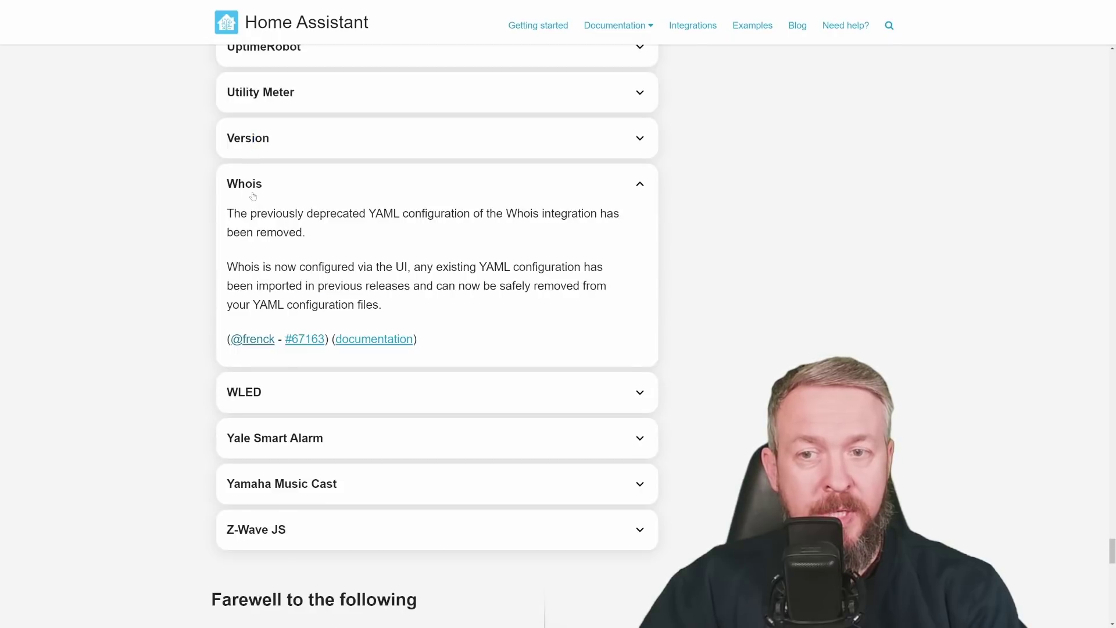
left_click(250, 197)
left_click(250, 231)
left_click(251, 230)
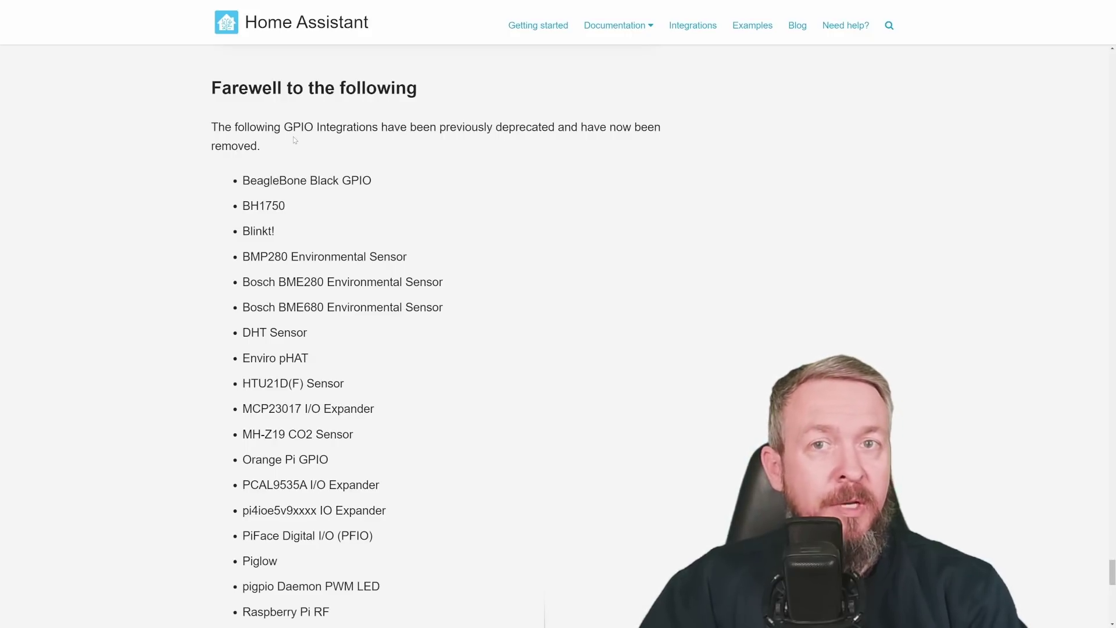
Step: Scroll past the GPIO farewell list to the removed integrations like APNS, OpenZWave and SmartHab
scroll(294, 140, "down", 8)
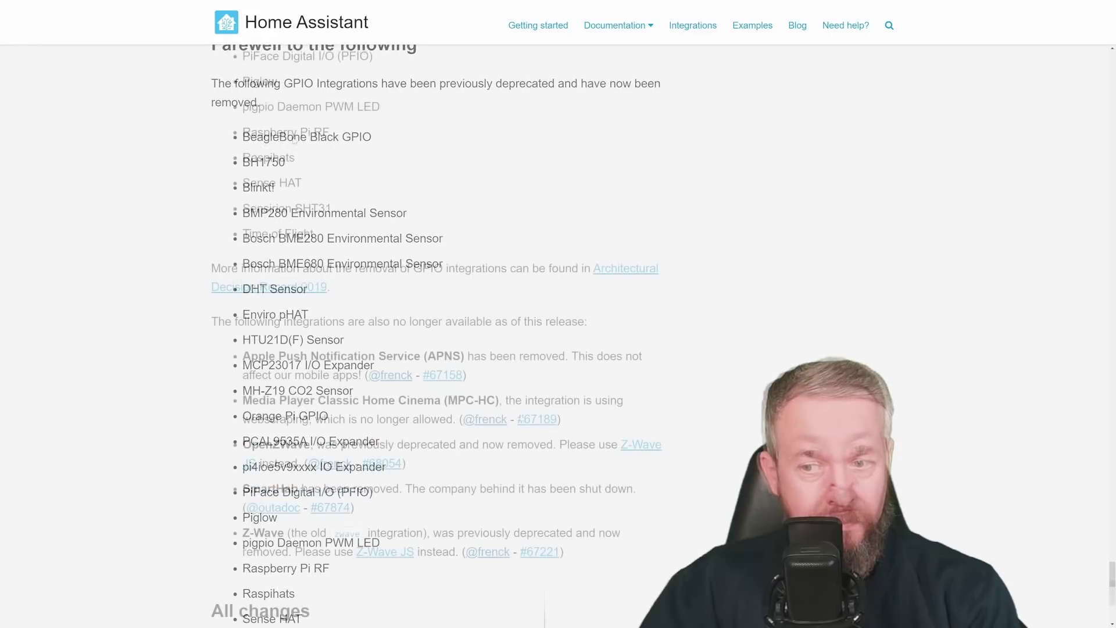